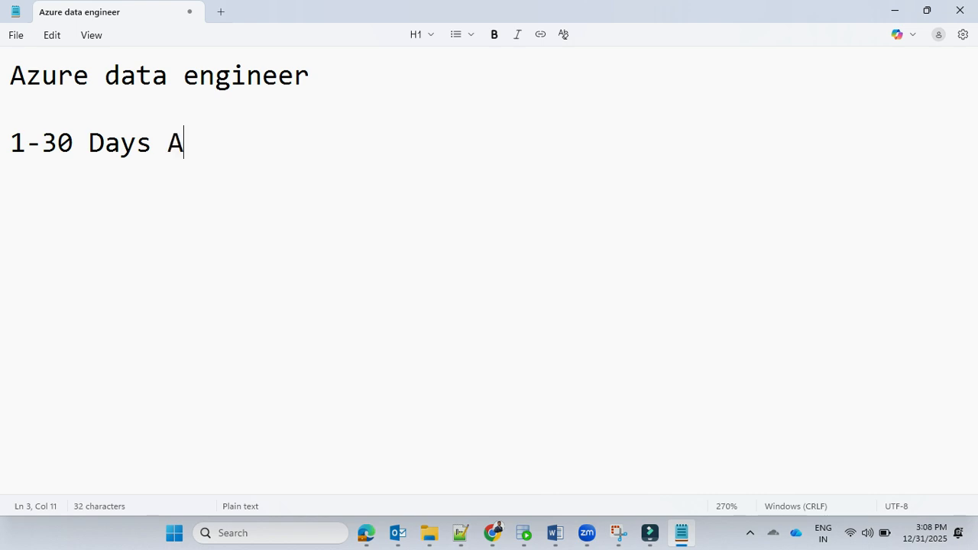
# Step: Complete the 1-30 Days line with "ADF +SQL" and add the line "30-60 DAYS ADF+ DATABRICKS + SYNAPSE" below it
pyautogui.write('+SQL')
pyautogui.press('Return')
pyautogui.press('Return')
pyautogui.write('3-')
pyautogui.press('BackSpace')
pyautogui.write('0-60')
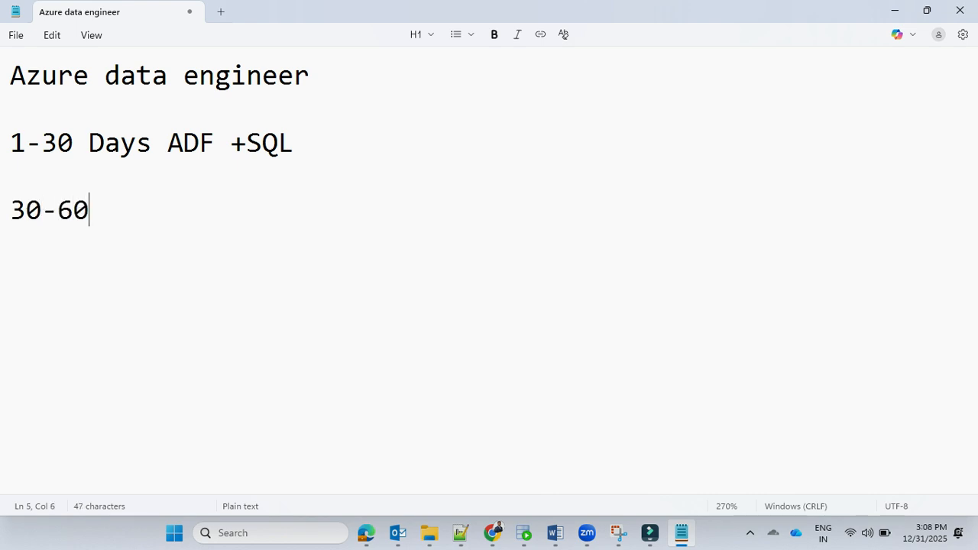
pyautogui.write(' DAYS ')
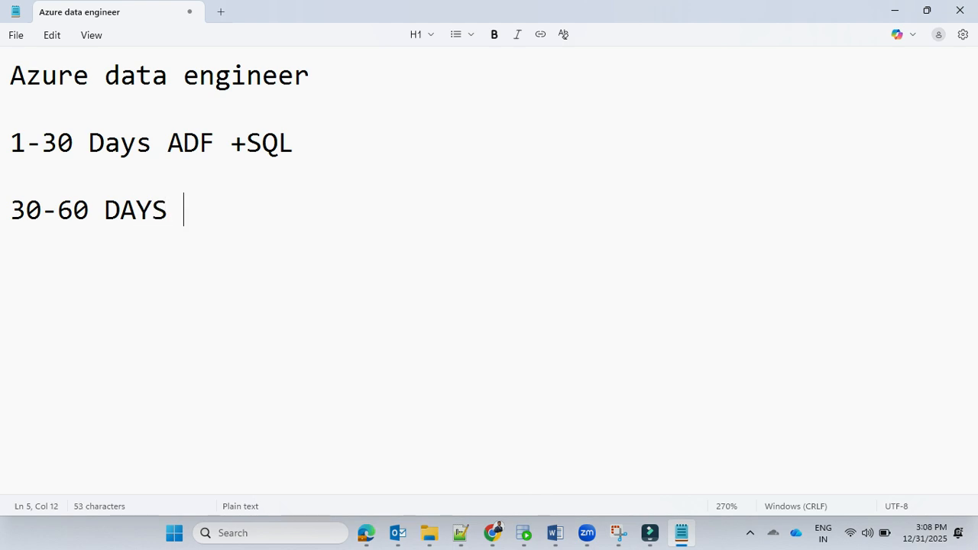
pyautogui.write('ADF+ DATABR')
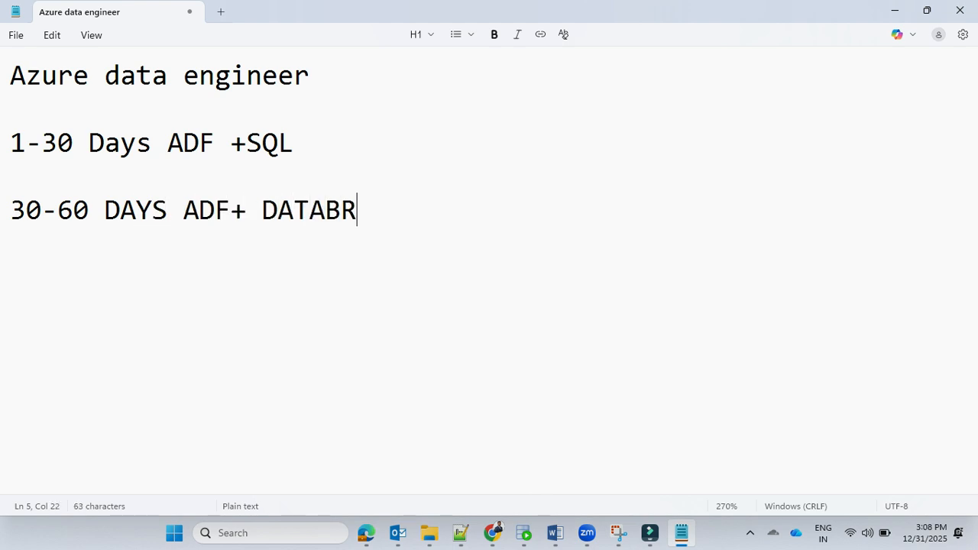
pyautogui.write('ICKS + SYNAPSE')
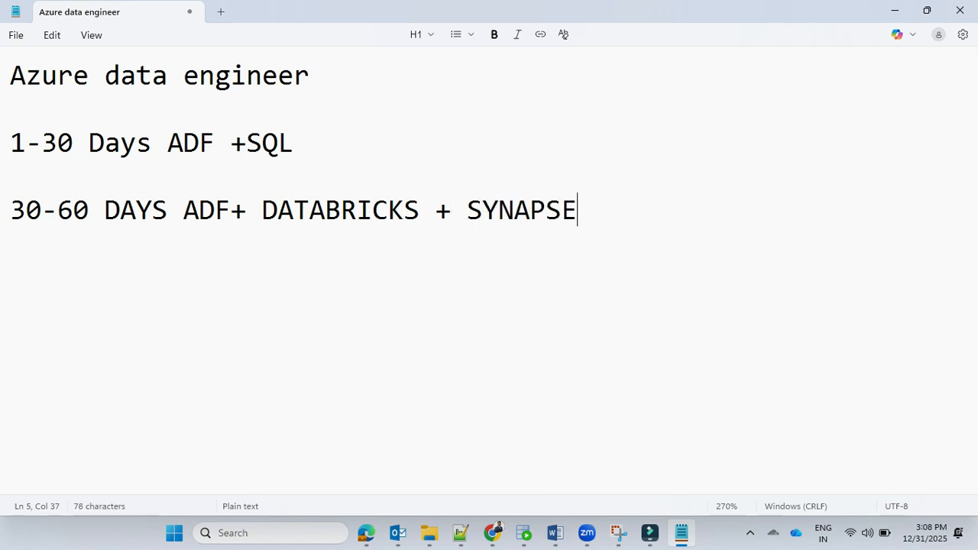
# Step: Under AZURE License, write "-Free/Trail Account --> Validity of 30 days" and below it "--Free credits worth 200 USD"
pyautogui.write('Free')
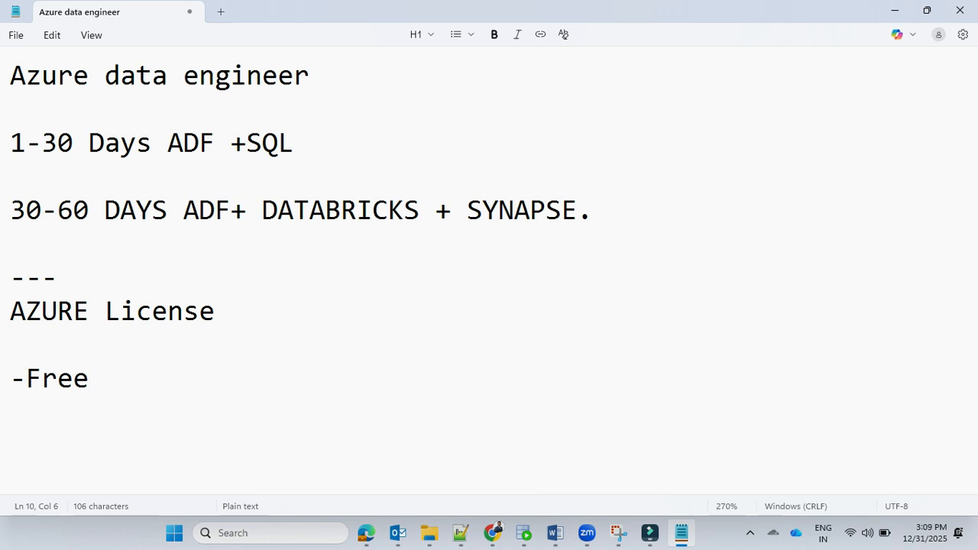
pyautogui.write('/Tra')
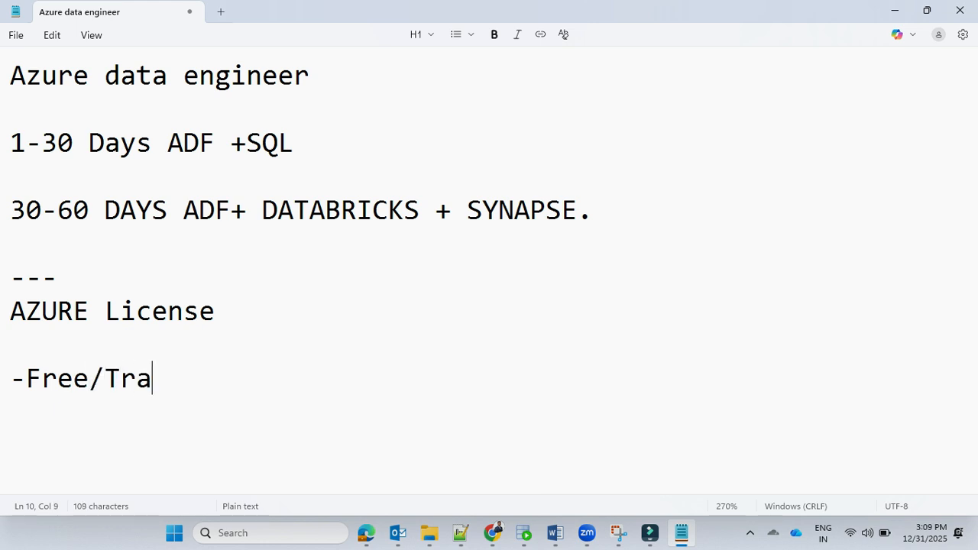
pyautogui.write('il Accoun')
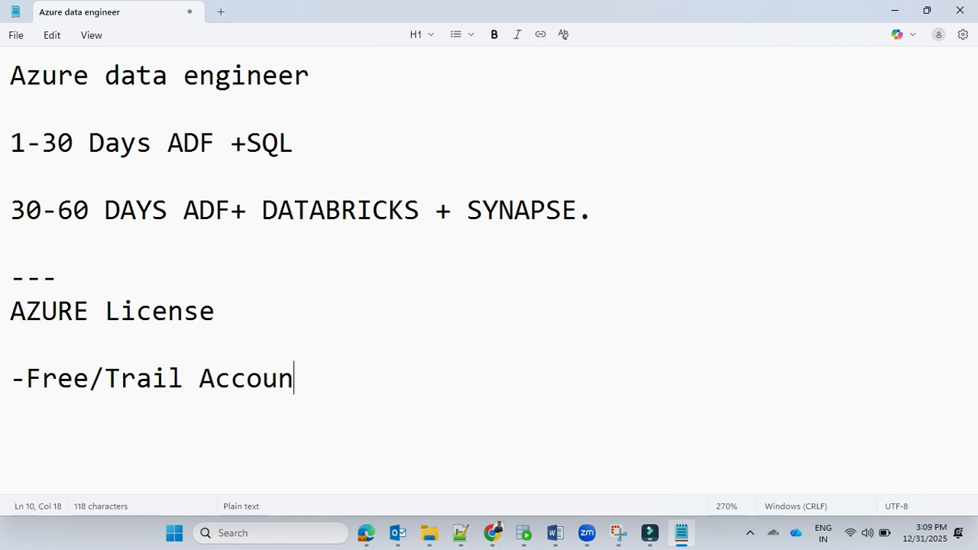
pyautogui.write('t --')
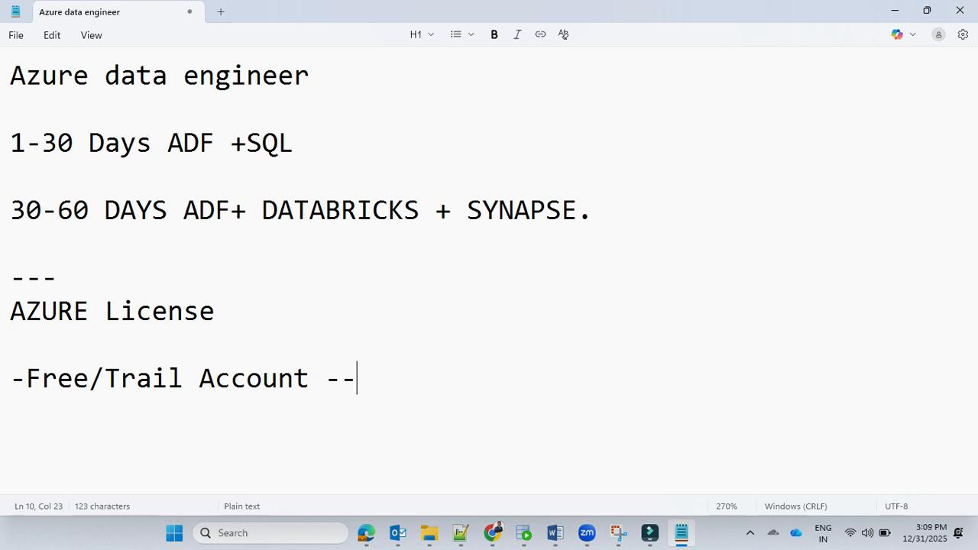
pyautogui.write('> VALID')
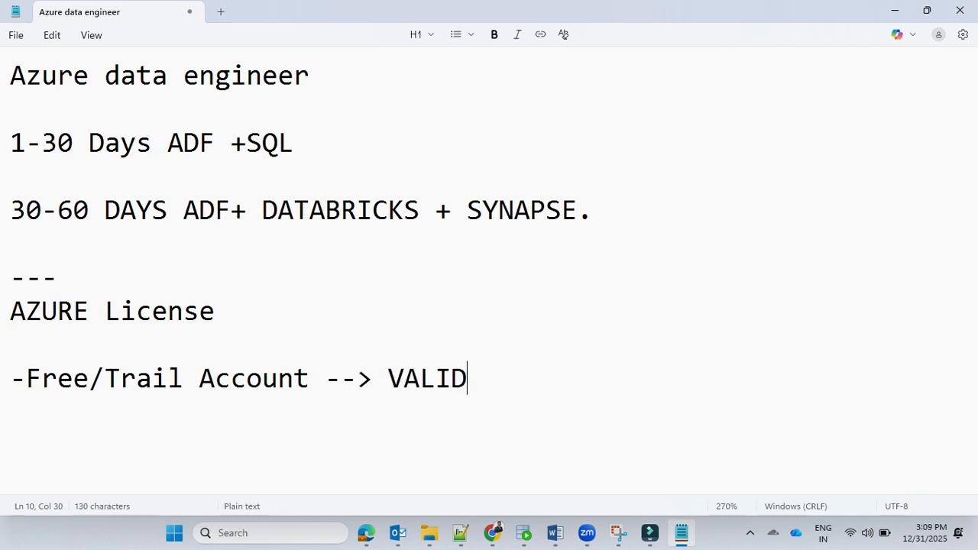
pyautogui.press('BackSpace')
pyautogui.press('BackSpace')
pyautogui.press('BackSpace')
pyautogui.press('BackSpace')
pyautogui.write('alid')
pyautogui.write('ity of 30 days')
pyautogui.press('Return')
pyautogui.write('--Free credits worth 200 USD')
pyautogui.press('Return')
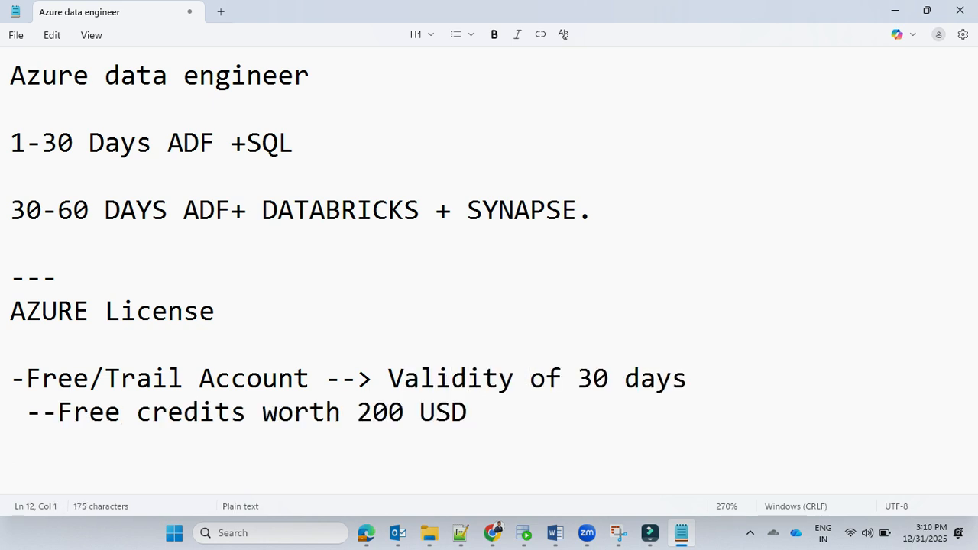
# Step: Add the note "-unique Email id, phone number, debit/credit card(open for international transaction)" below the free credits line
pyautogui.write('-unique ')
pyautogui.write('e')
pyautogui.press('BackSpace')
pyautogui.write('Email id, phone')
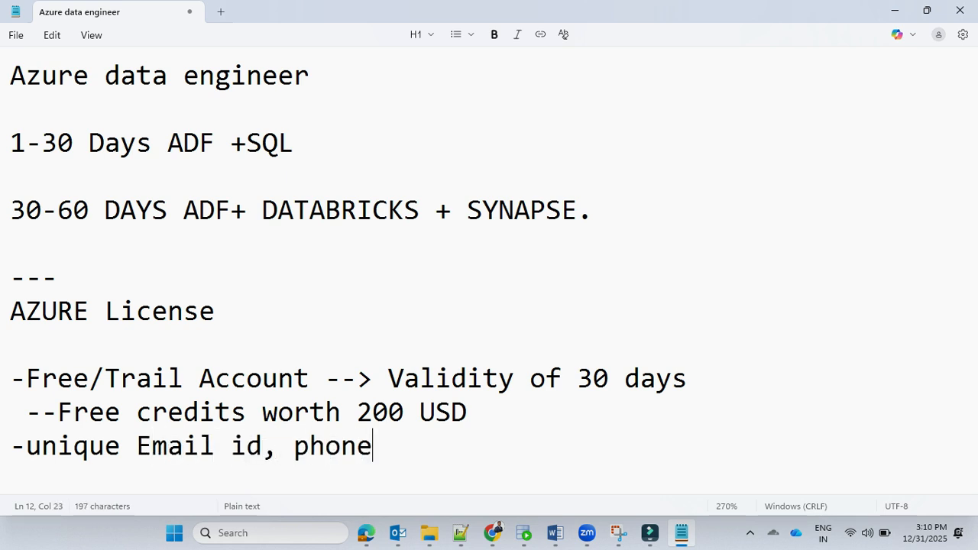
pyautogui.write(' number,')
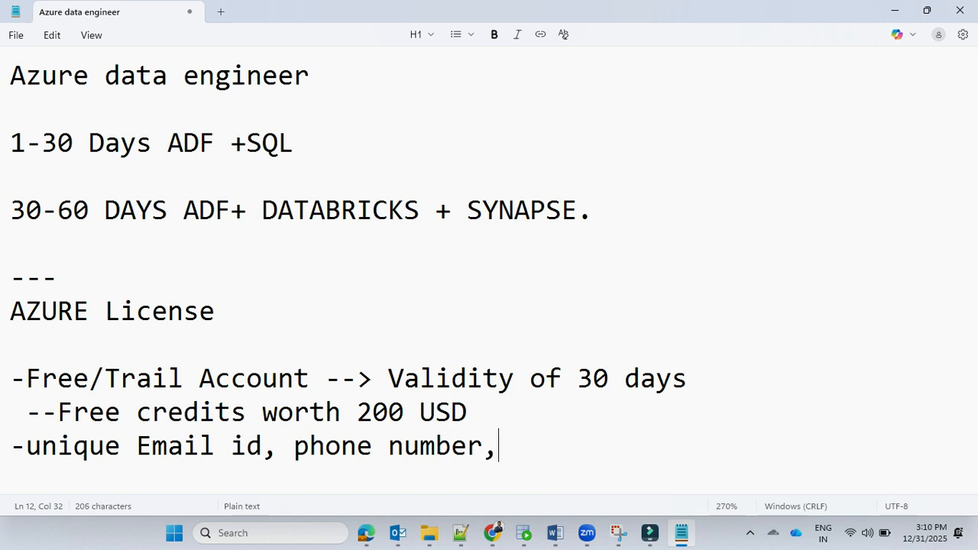
pyautogui.write(' debit')
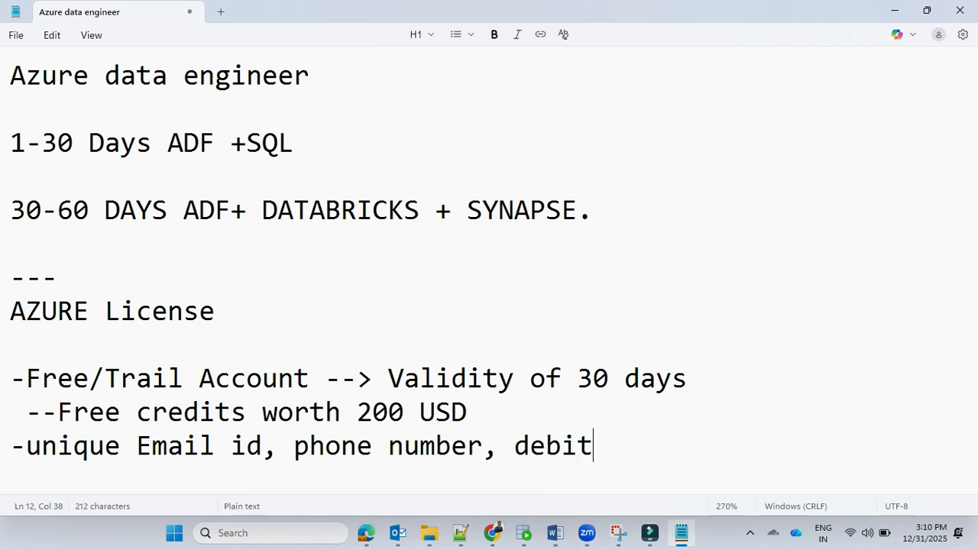
pyautogui.write('/credit')
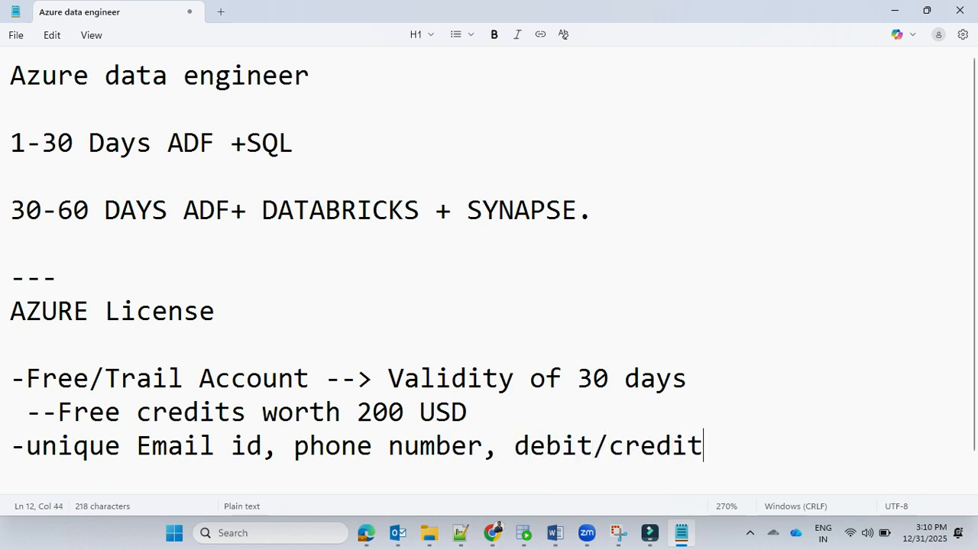
pyautogui.write(' card(ope')
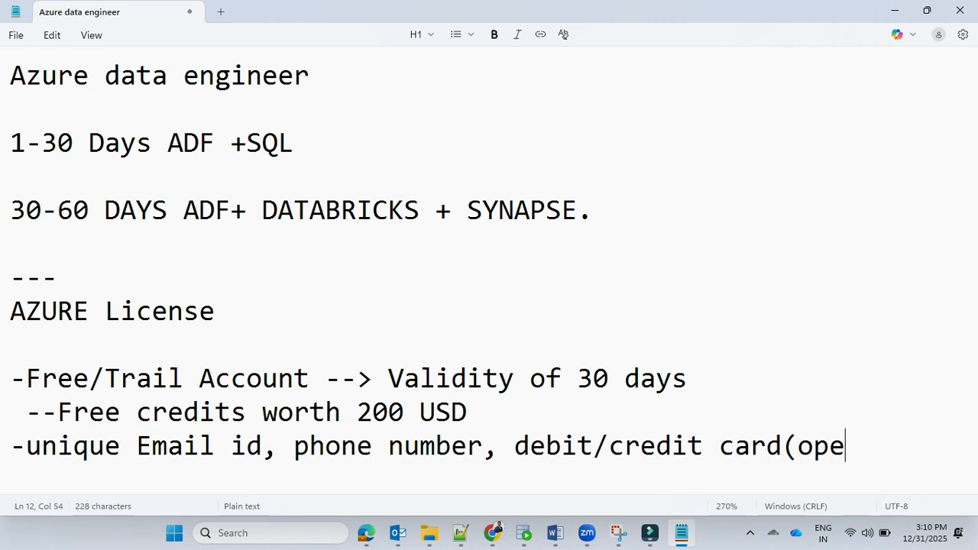
pyautogui.write('n for intern')
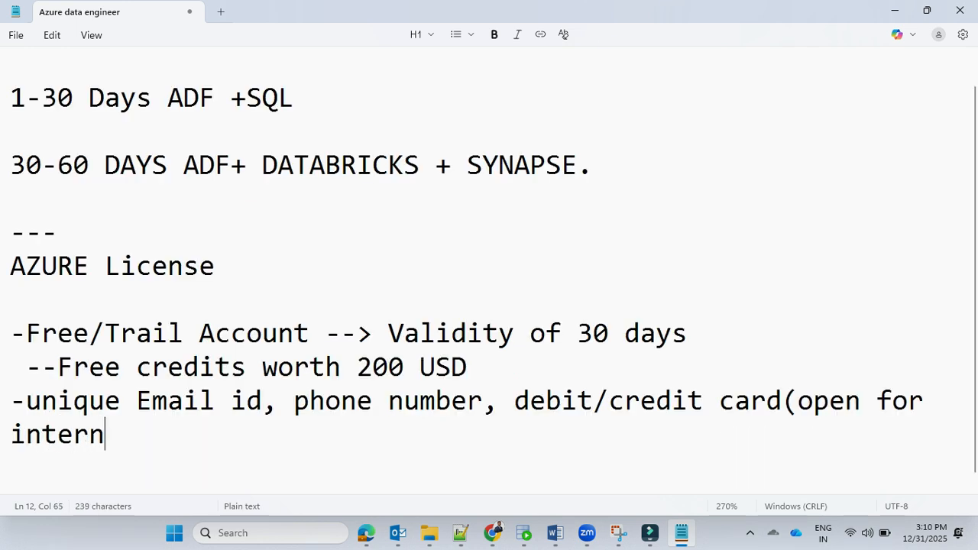
pyautogui.write('ational')
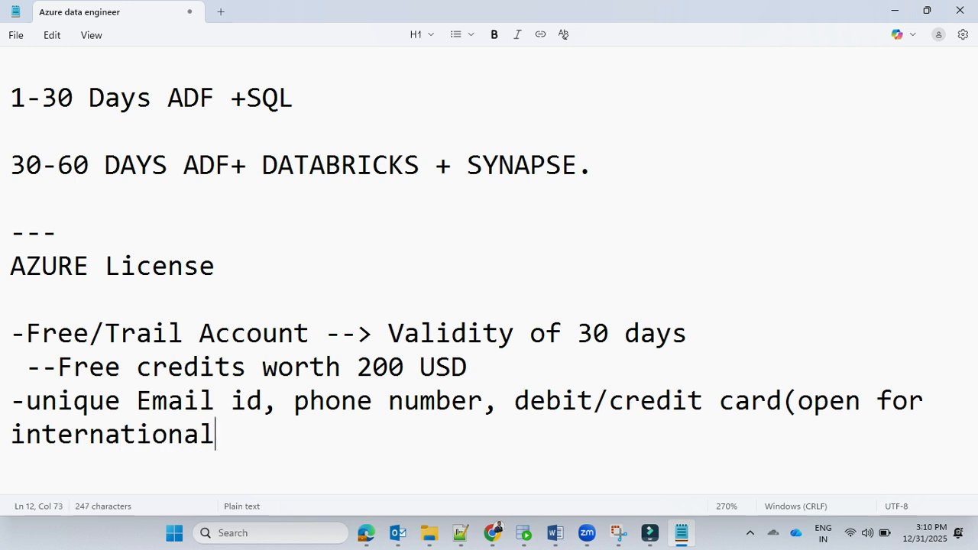
pyautogui.write(' transaction')
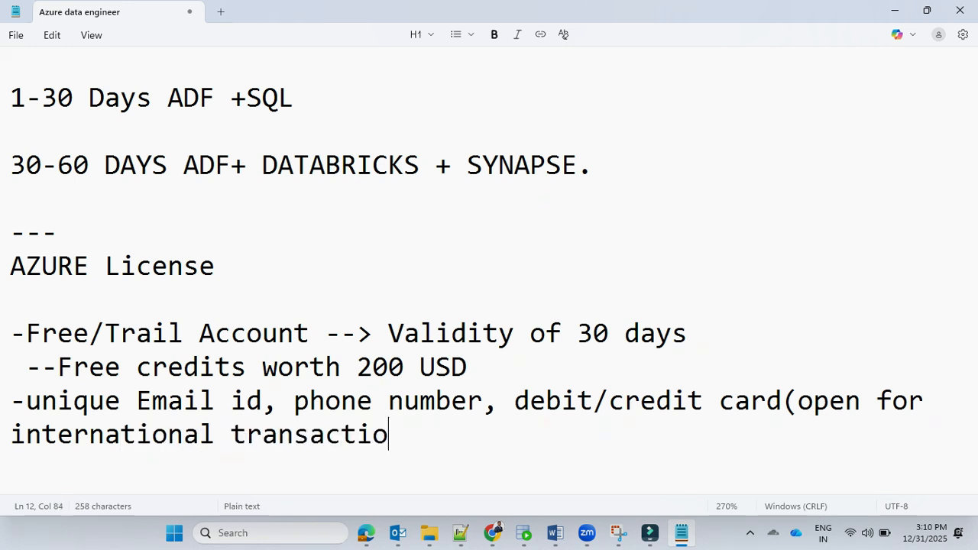
pyautogui.write(')')
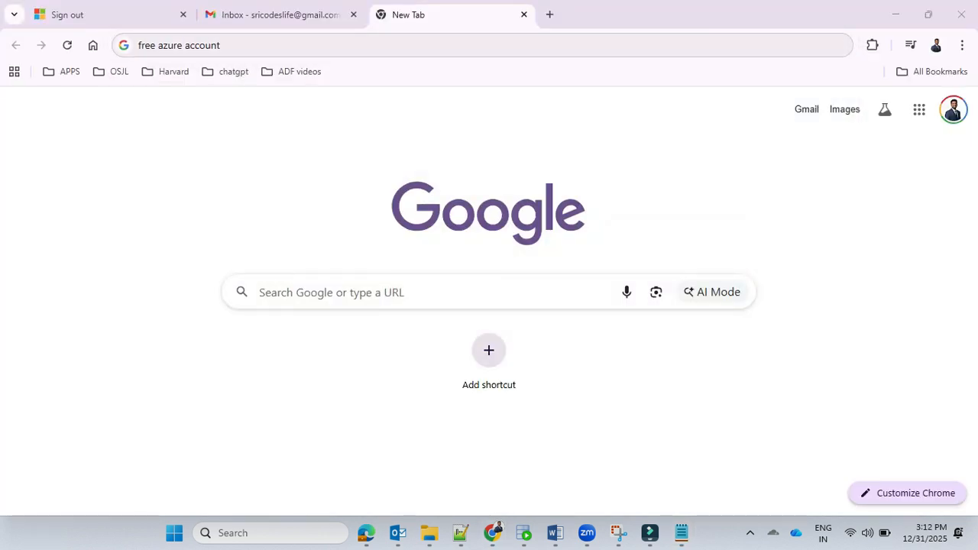
pyautogui.click(222, 45)
pyautogui.press('Return')
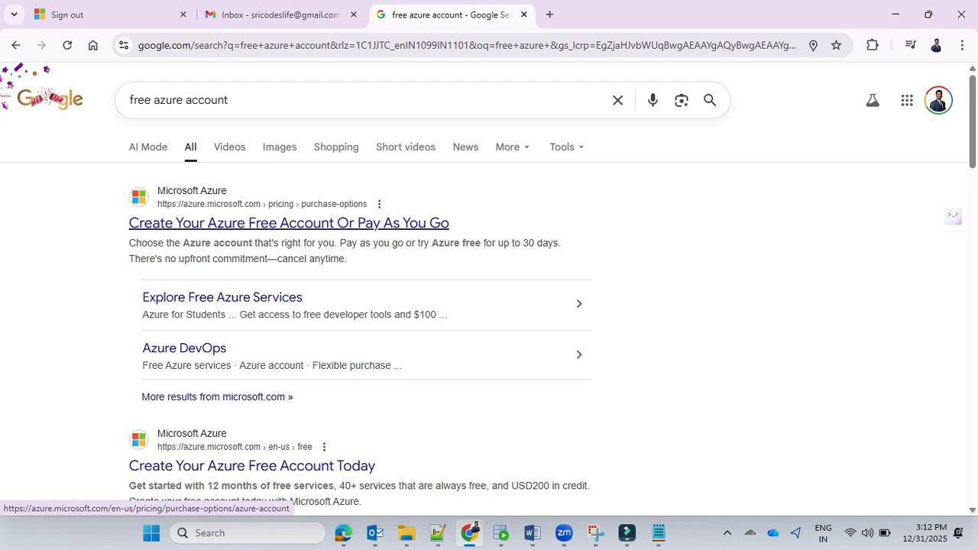
pyautogui.click(289, 222)
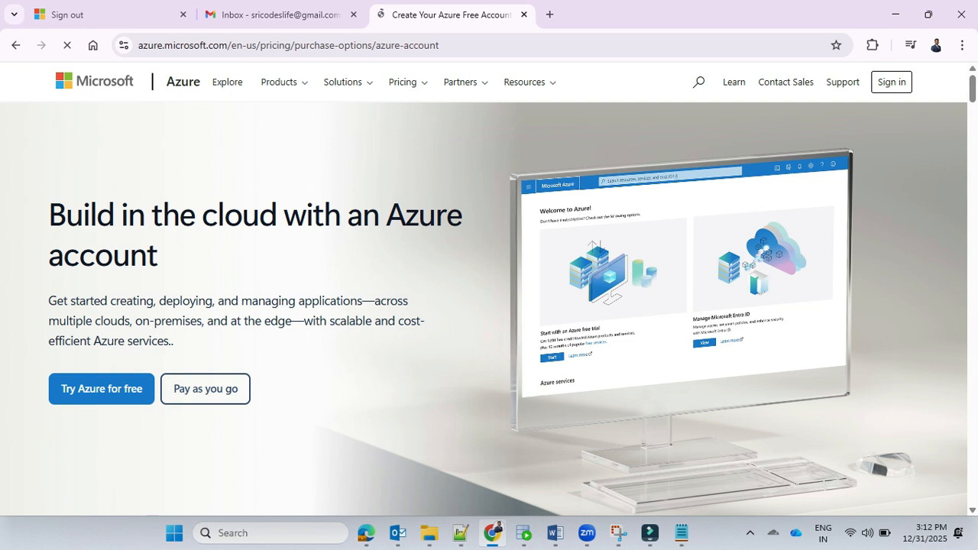
pyautogui.click(102, 389)
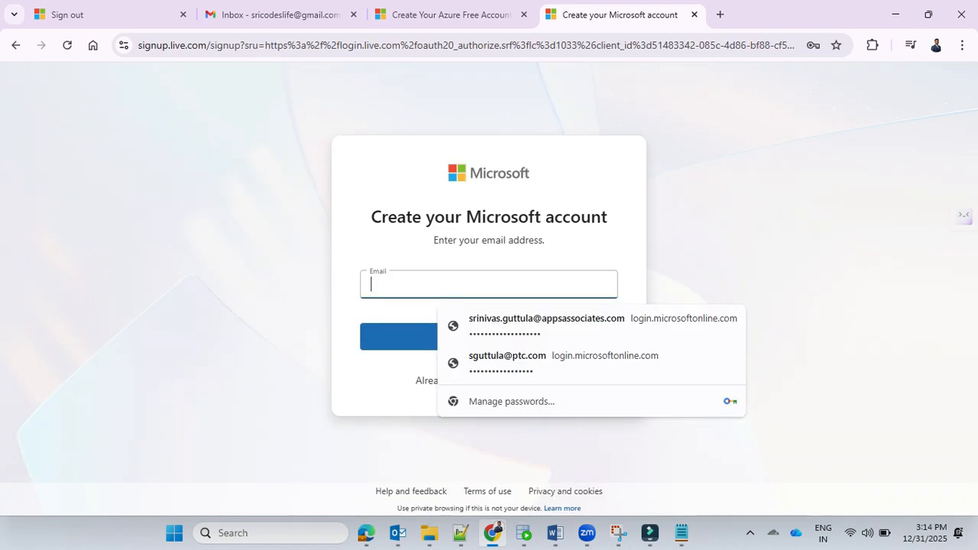
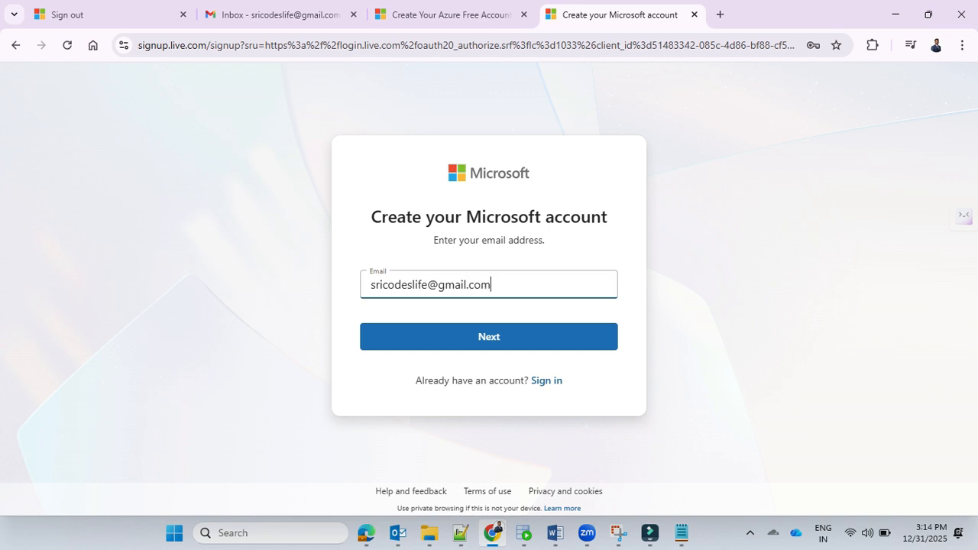
# Step: Enter the e-mail address for the new Microsoft account and submit it
pyautogui.press('Return')
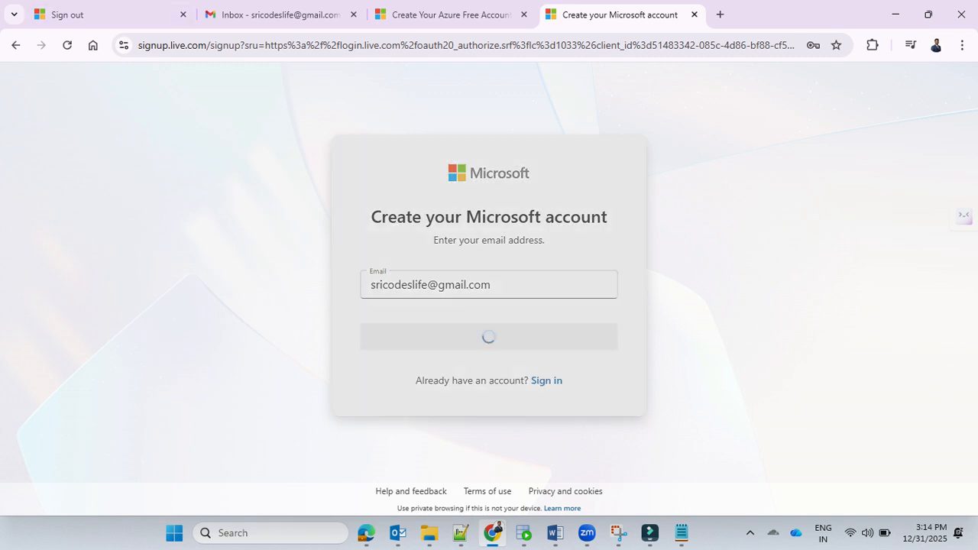
# Step: Copy the security code from Microsoft's verification e-mail in Gmail and enter it on the account sign-up page
pyautogui.click(273, 15)
pyautogui.click(67, 45)
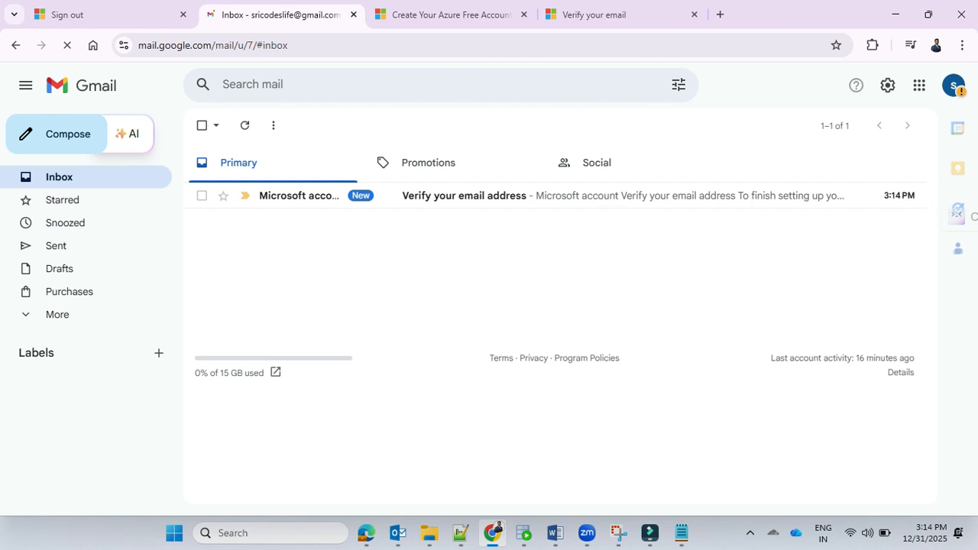
pyautogui.click(464, 195)
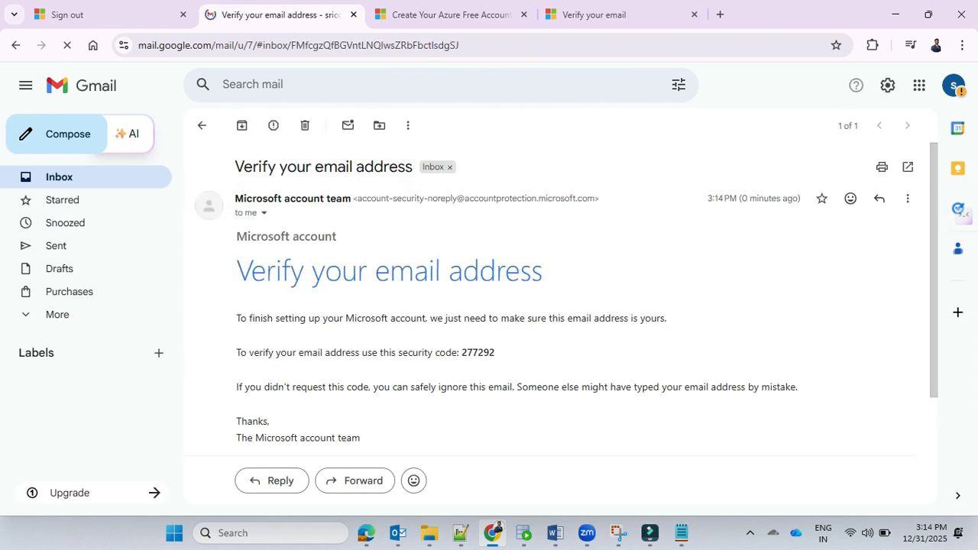
pyautogui.doubleClick(479, 352)
pyautogui.hotkey('ctrl', '4')
pyautogui.hotkey('ctrl', 'v')
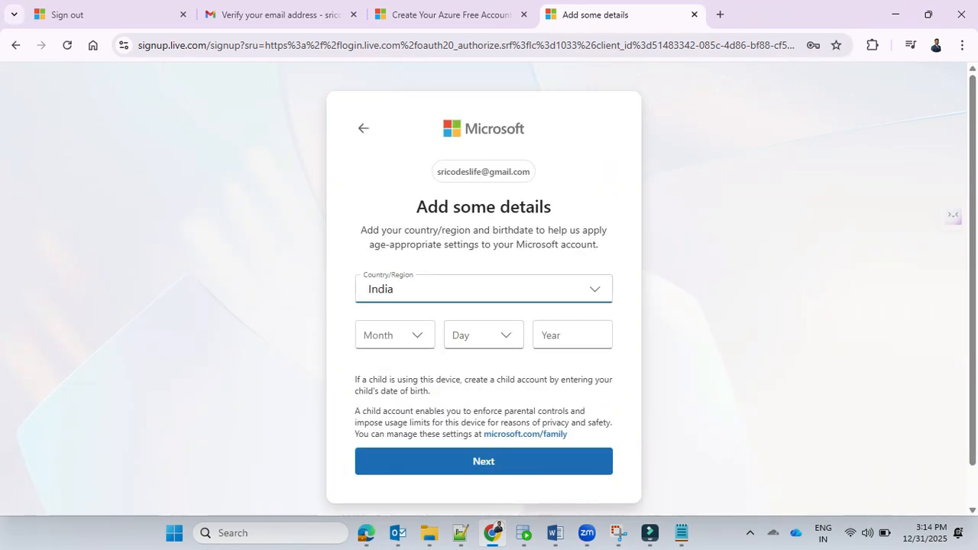
# Step: Select the birth month and day in the new Microsoft account's details
pyautogui.click(396, 335)
pyautogui.click(469, 298)
pyautogui.click(484, 334)
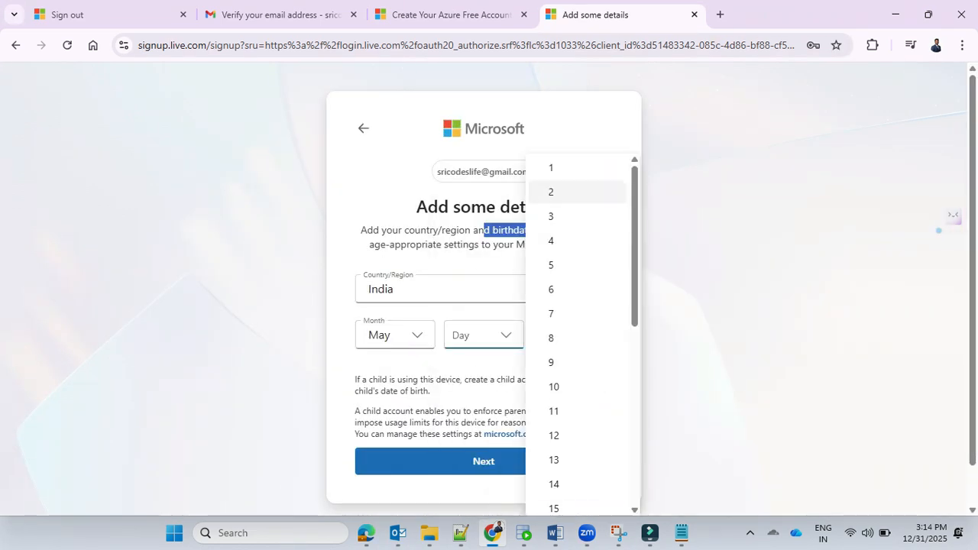
pyautogui.click(551, 167)
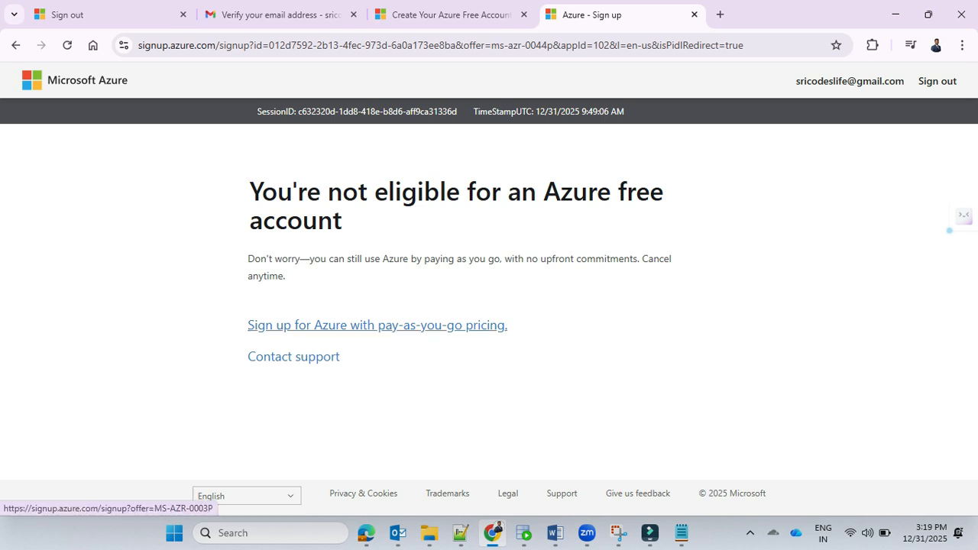
pyautogui.moveTo(314, 258); pyautogui.dragTo(495, 258)
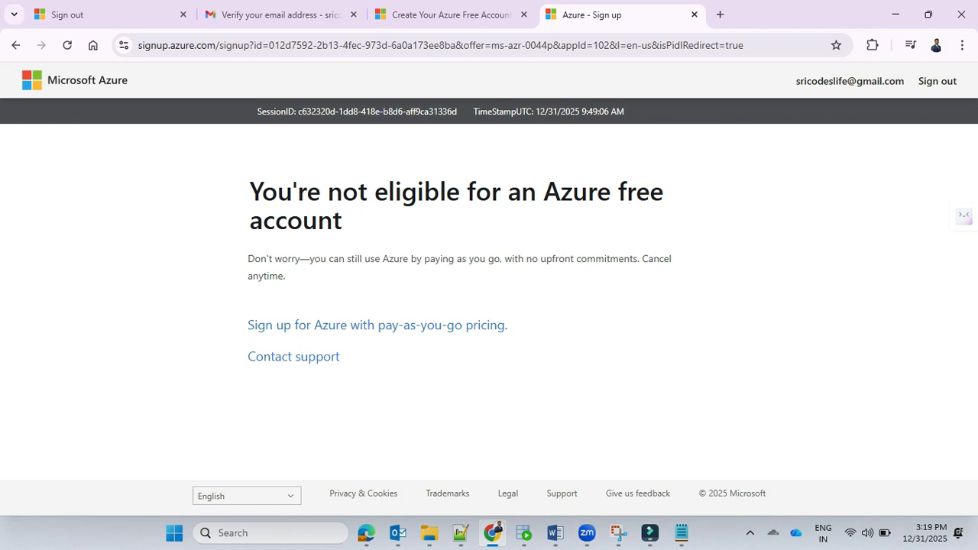
pyautogui.tripleClick(495, 259)
pyautogui.click(495, 259)
pyautogui.tripleClick(495, 259)
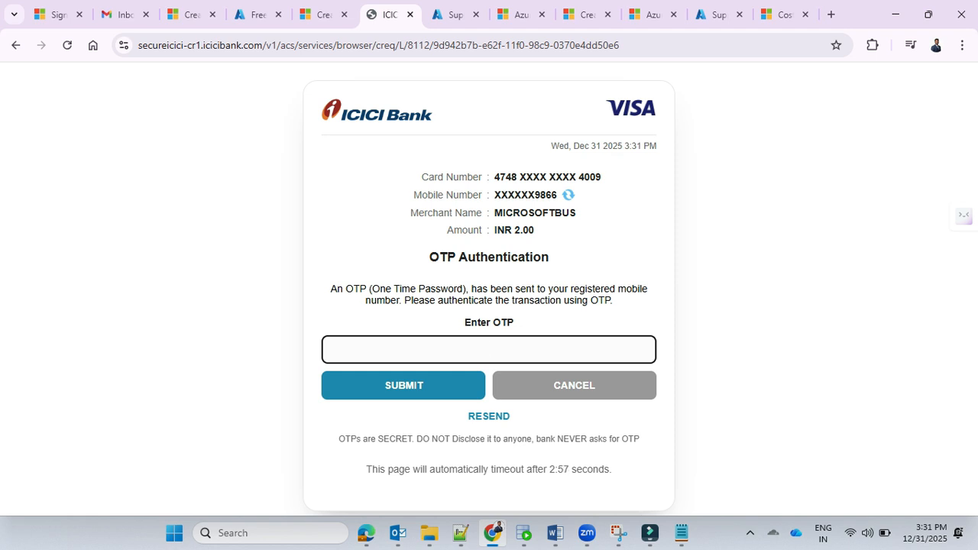
# Step: Authenticate the card transaction with the one-time password and submit the Azure free account sign-up with the saved Visa card
pyautogui.write('******')
pyautogui.press('Return')
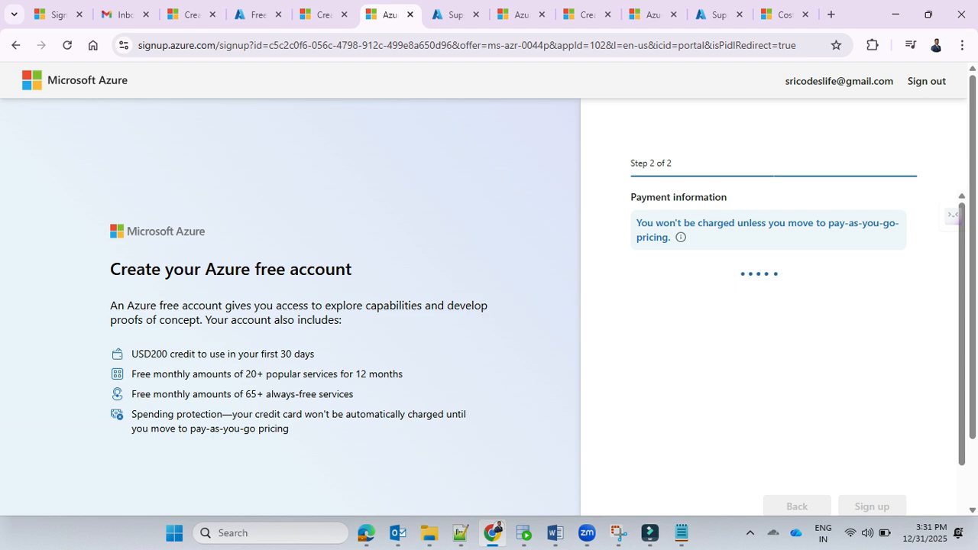
pyautogui.scroll(-1, 490, 291)
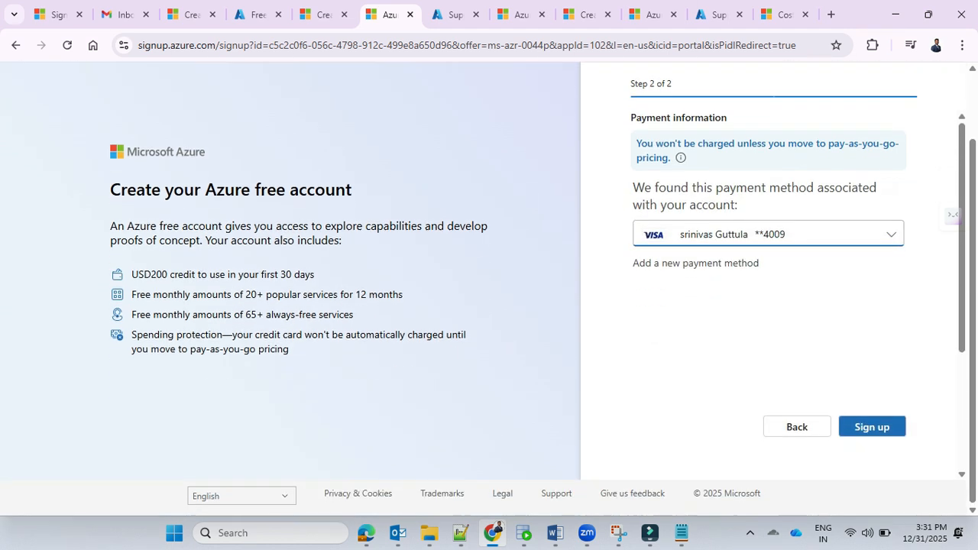
pyautogui.click(872, 427)
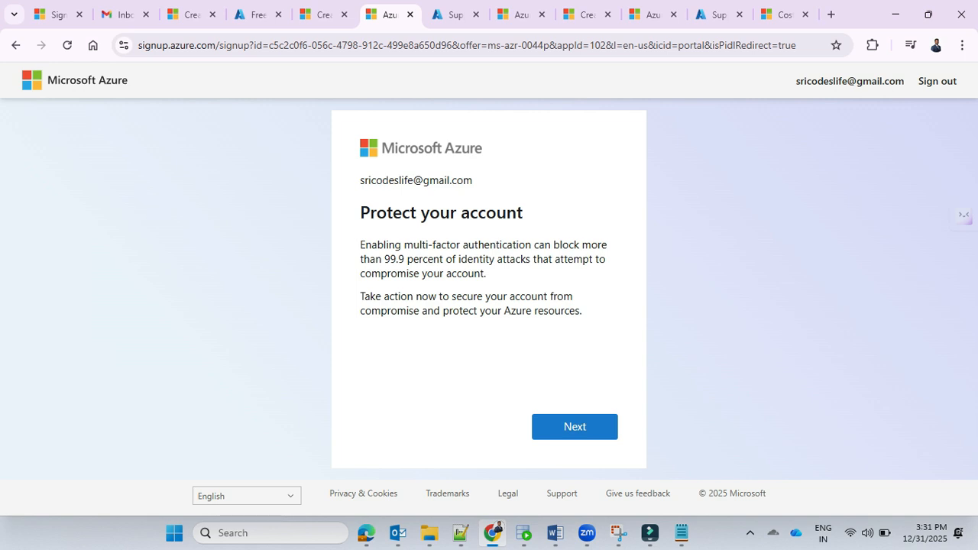
# Step: Continue past the account protection notice into the Azure portal, then start and dismiss the welcome tour
pyautogui.click(575, 427)
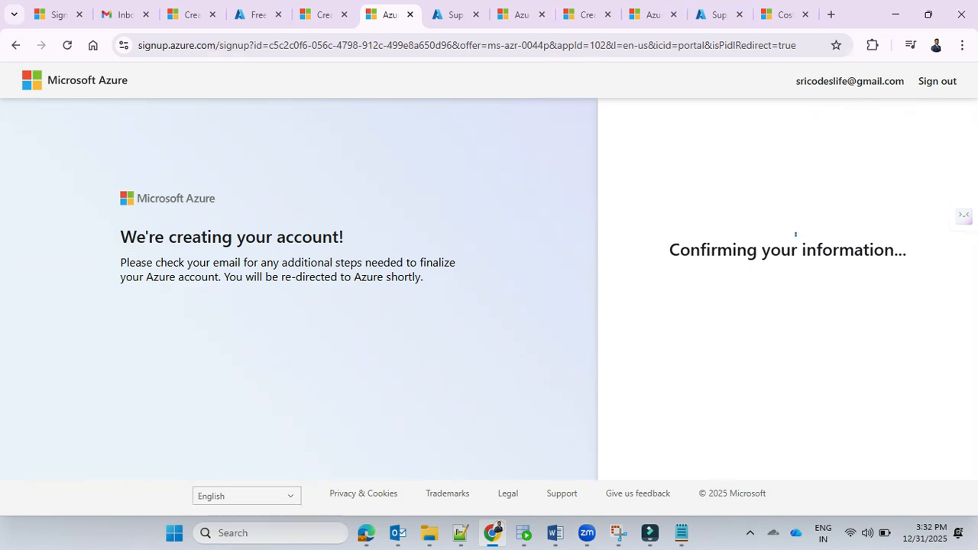
pyautogui.moveTo(681, 250); pyautogui.dragTo(949, 230)
pyautogui.moveTo(680, 249)
pyautogui.mouseDown()
pyautogui.moveTo(802, 249)
pyautogui.moveTo(670, 249)
pyautogui.mouseUp()
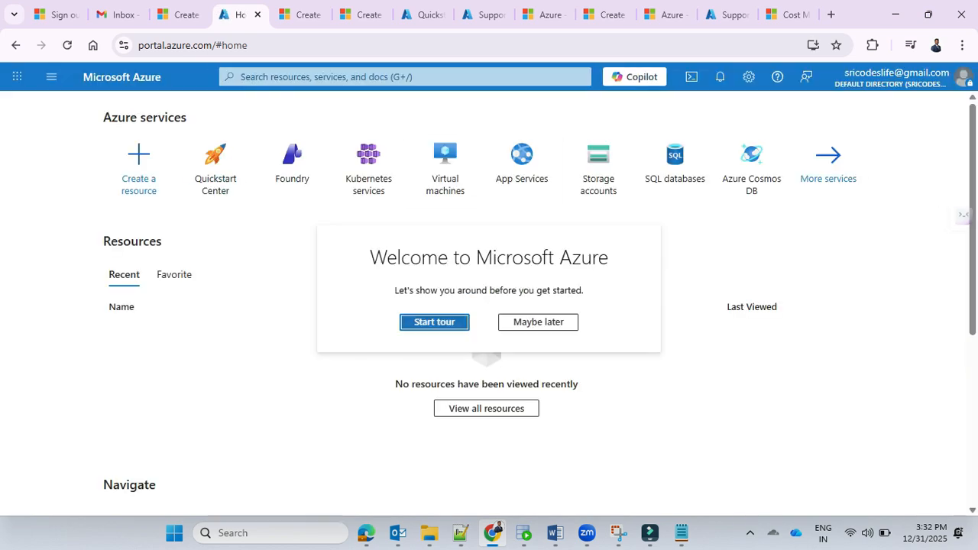
pyautogui.press('Return')
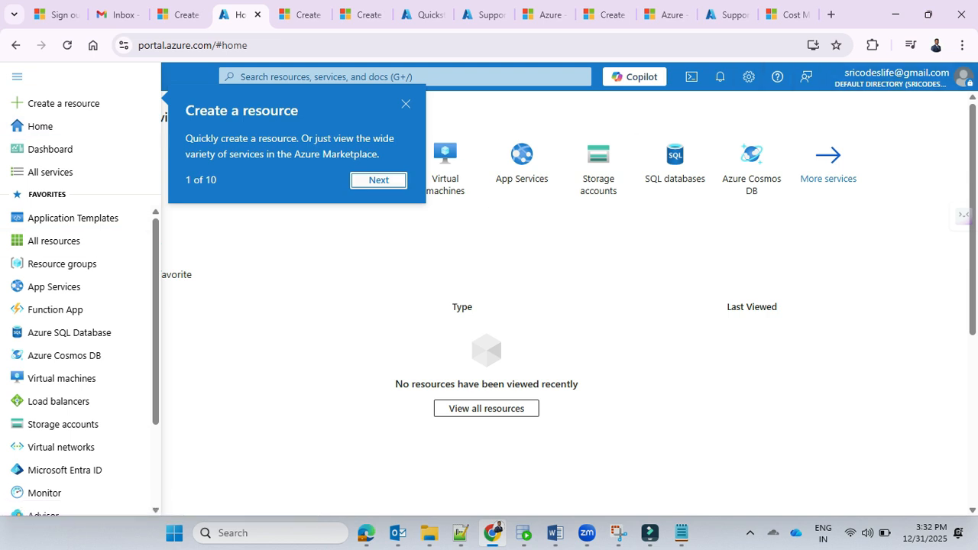
pyautogui.click(395, 180)
pyautogui.click(406, 127)
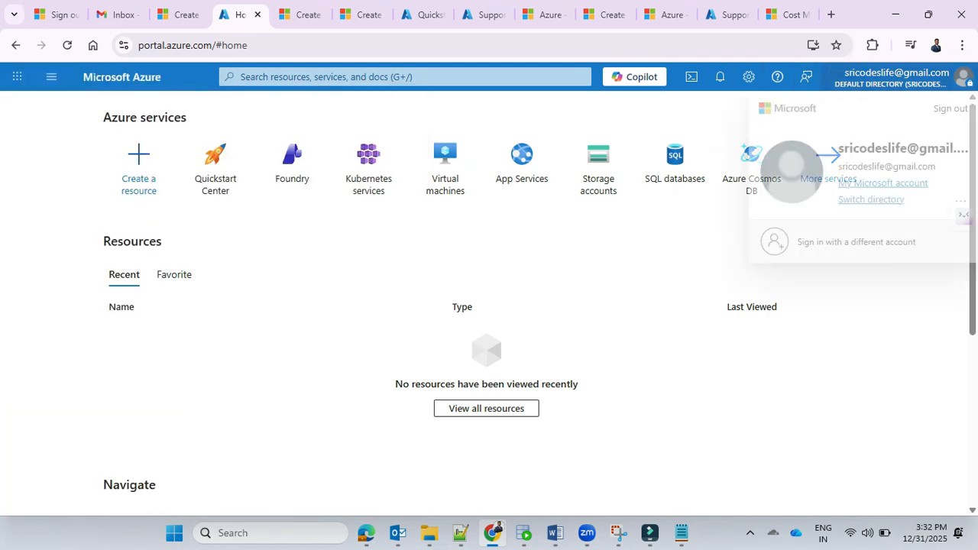
# Step: Search the portal for Subscriptions, open the subscription list and check the status of Azure subscription 1
pyautogui.click(405, 76)
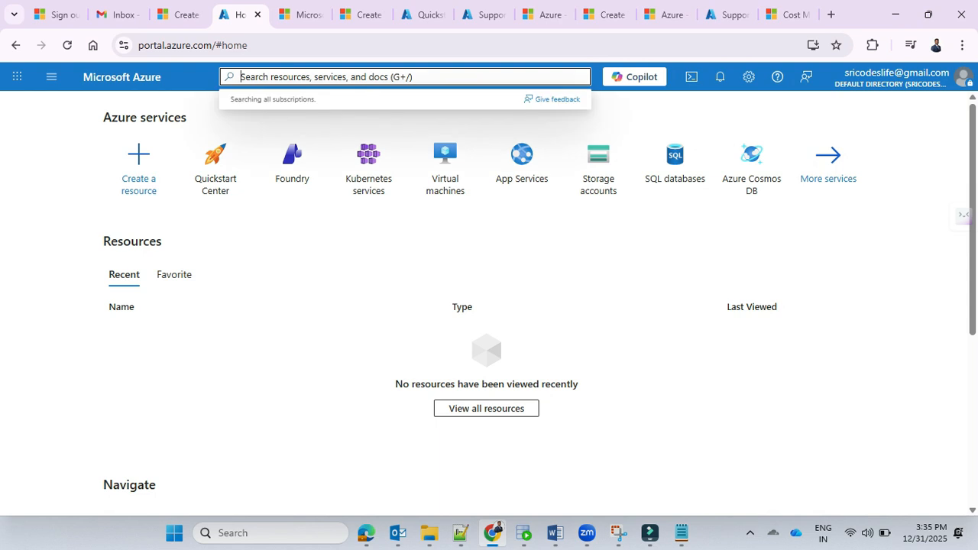
pyautogui.write('subscri')
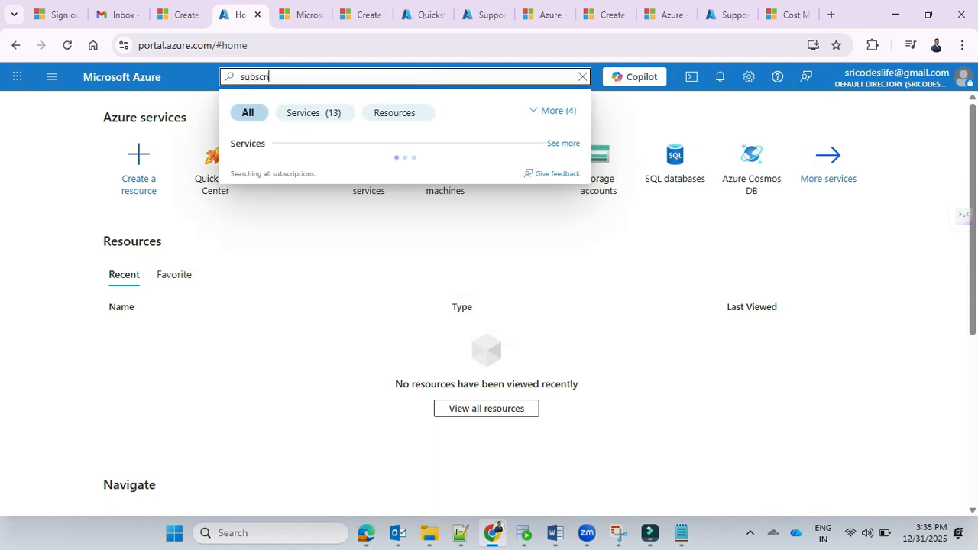
pyautogui.press('Return')
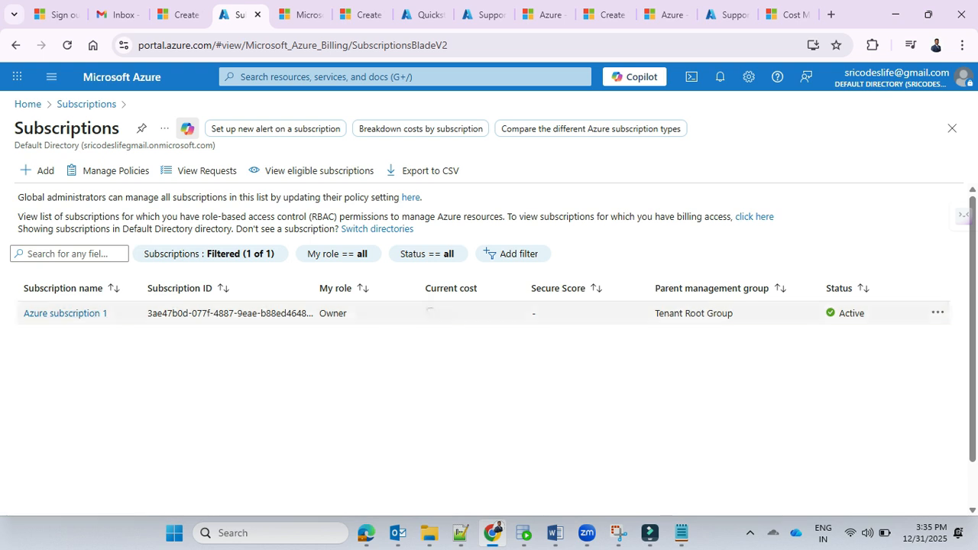
pyautogui.doubleClick(852, 313)
pyautogui.click(852, 313)
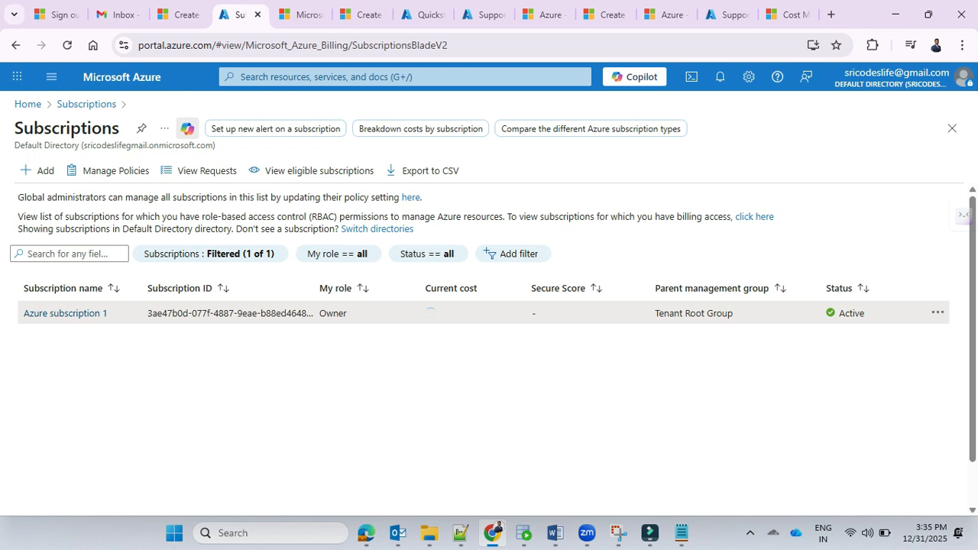
# Step: View the signed-in account's details and return to the portal home page
pyautogui.click(893, 77)
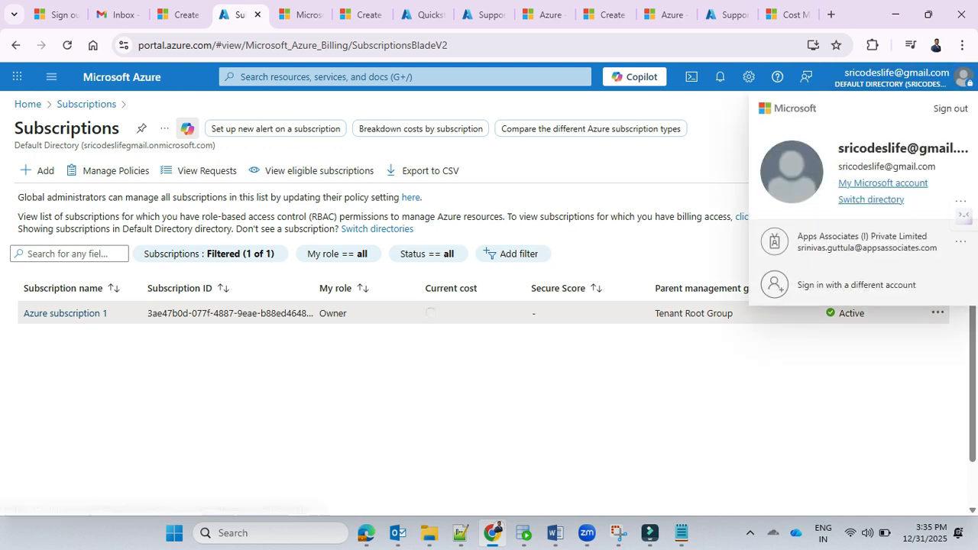
pyautogui.click(713, 146)
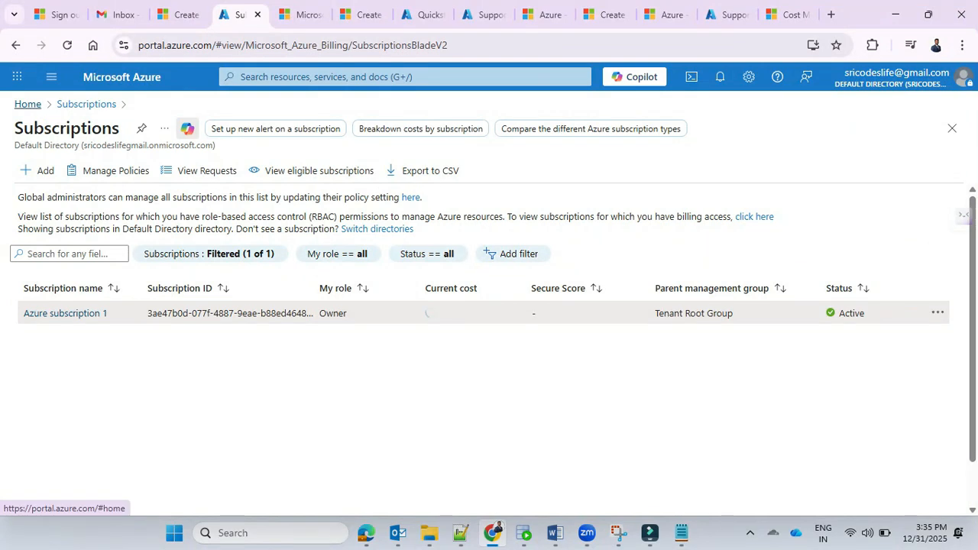
pyautogui.click(28, 104)
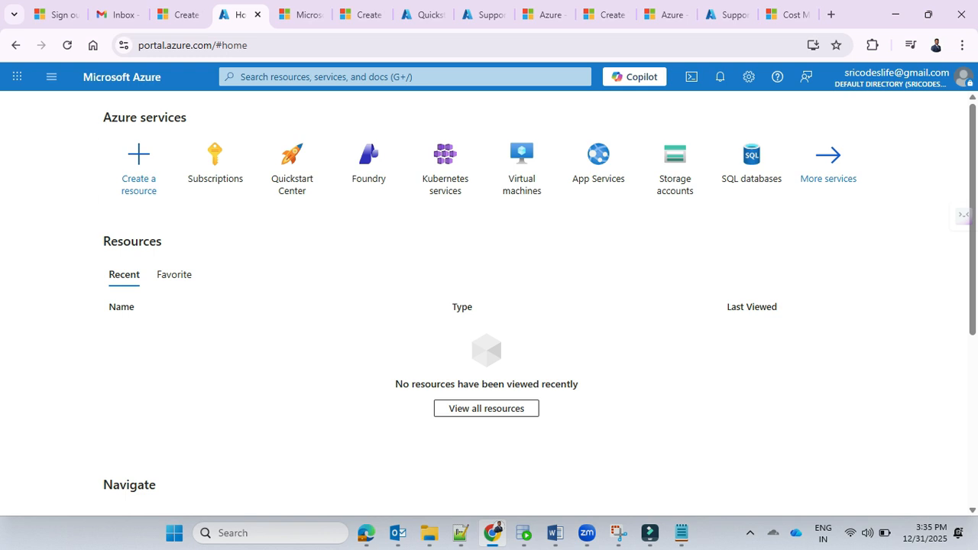
# Step: Search the resource creation marketplace for "resource group" and open the creation form for Microsoft's Resource group
pyautogui.moveTo(215, 165)
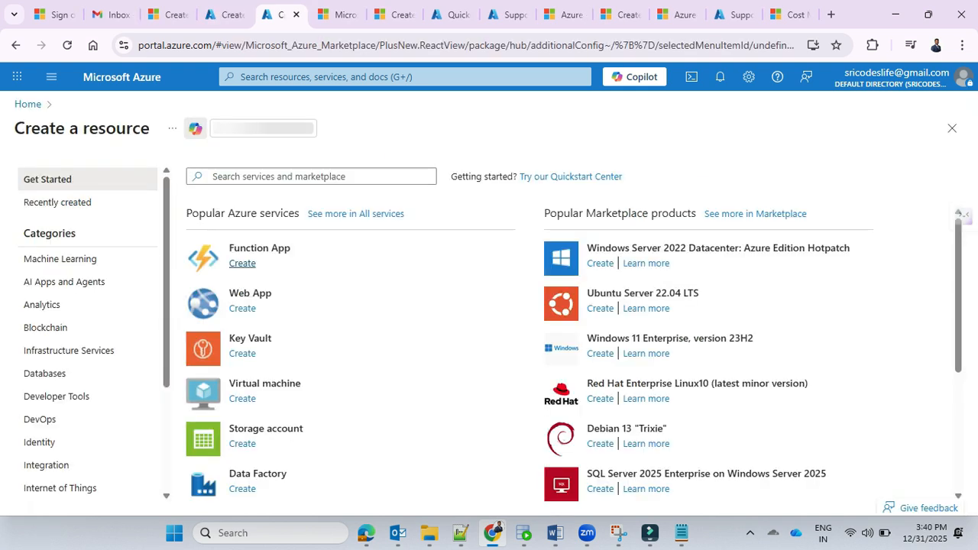
pyautogui.write('res')
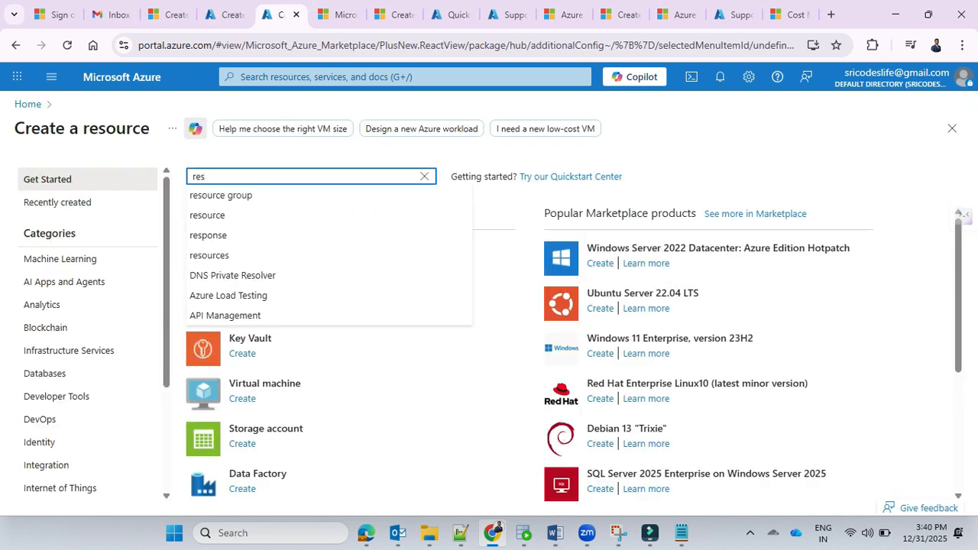
pyautogui.press('Down')
pyautogui.press('Return')
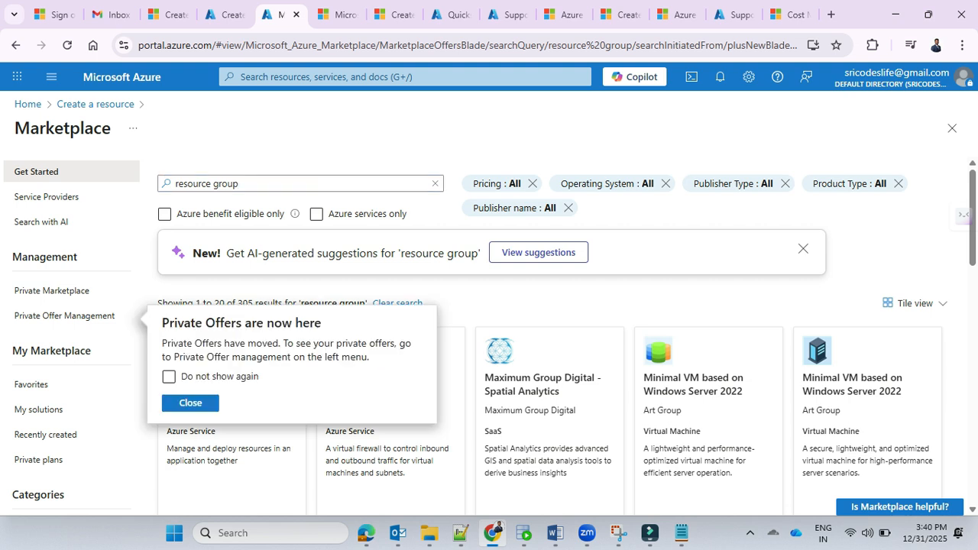
pyautogui.press('Escape')
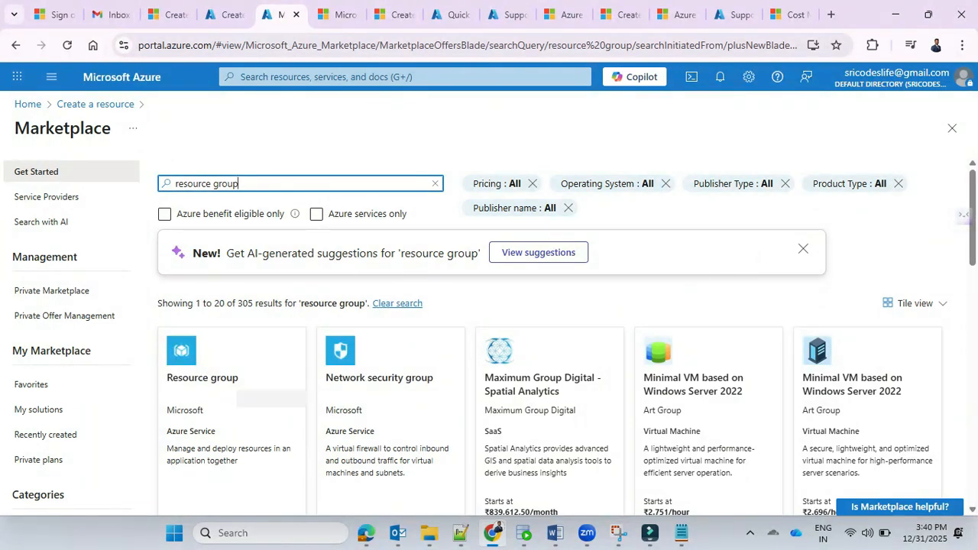
pyautogui.click(229, 377)
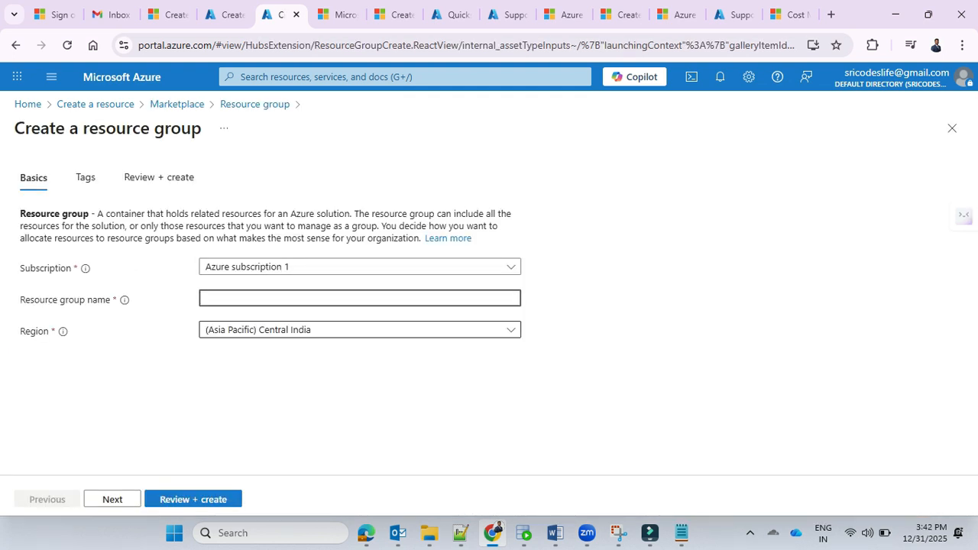
# Step: Name the new resource group training_resource_1 under Azure subscription 1 and proceed to its review
pyautogui.write('sri_training_resource')
pyautogui.click(218, 299)
pyautogui.press('BackSpace')
pyautogui.press('BackSpace')
pyautogui.press('BackSpace')
pyautogui.press('BackSpace')
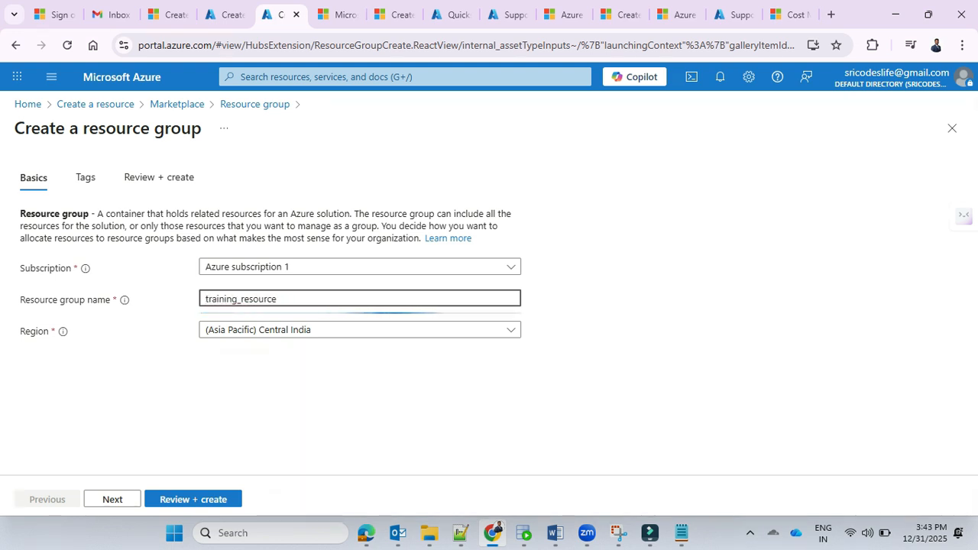
pyautogui.write('_1')
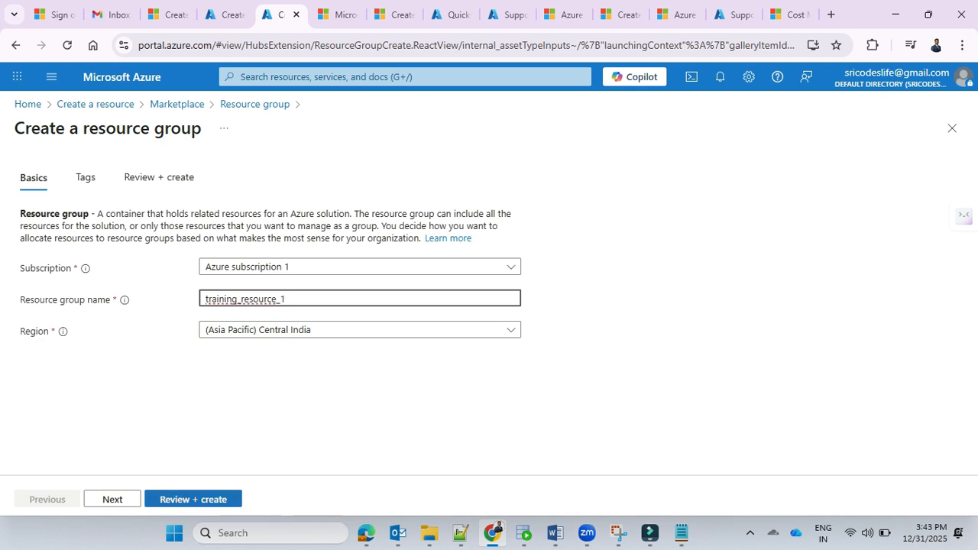
pyautogui.click(193, 499)
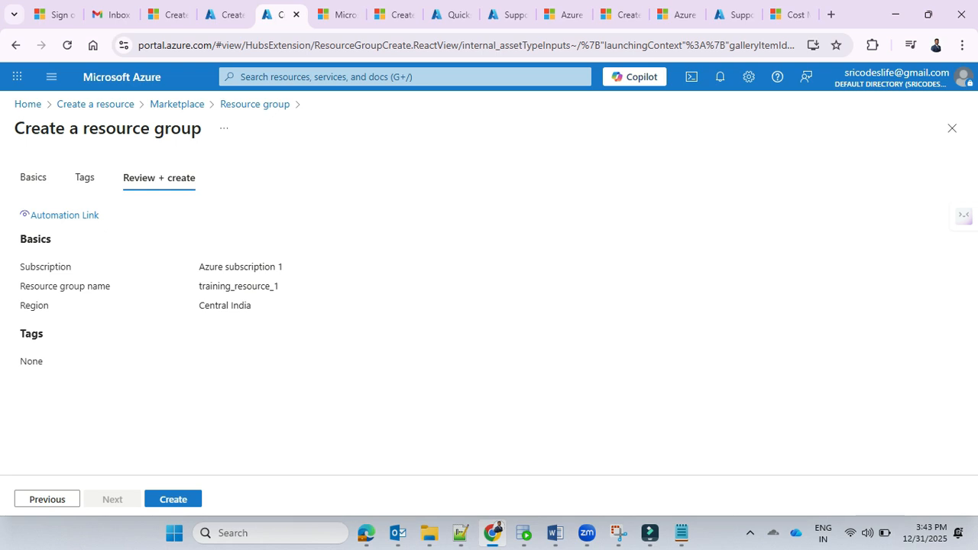
# Step: Add the tag Environment with the value Prod to the resource group and review the configuration
pyautogui.click(85, 177)
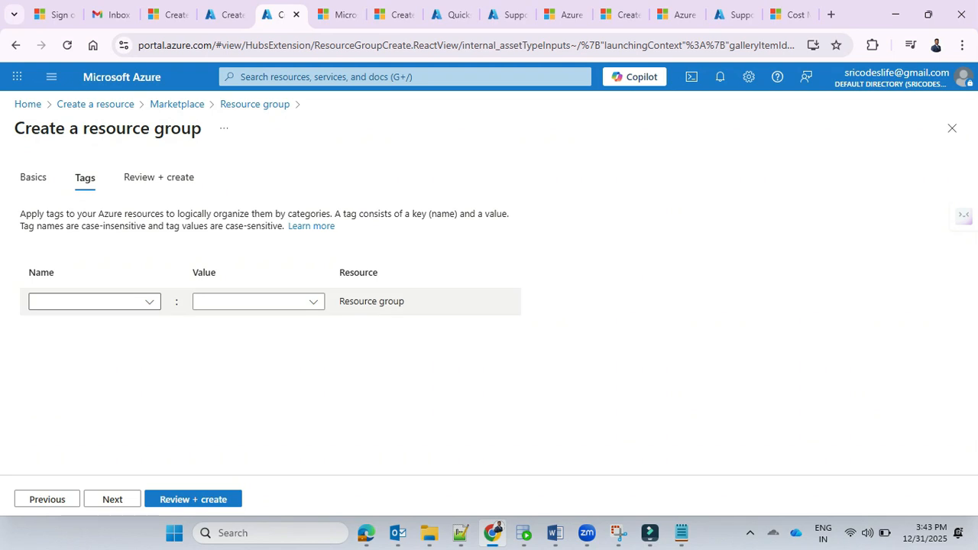
pyautogui.click(86, 302)
pyautogui.write('Environment')
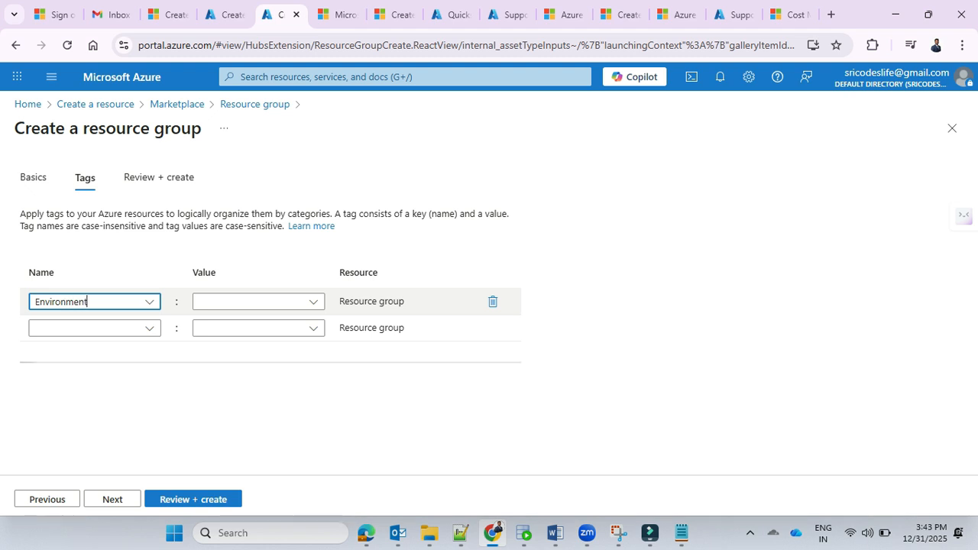
pyautogui.click(249, 302)
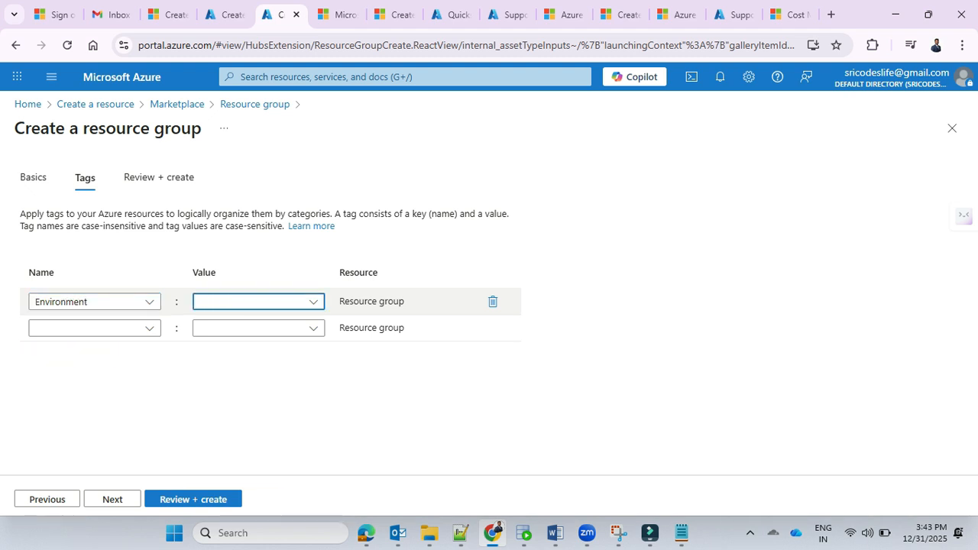
pyautogui.write('Prod')
pyautogui.click(306, 390)
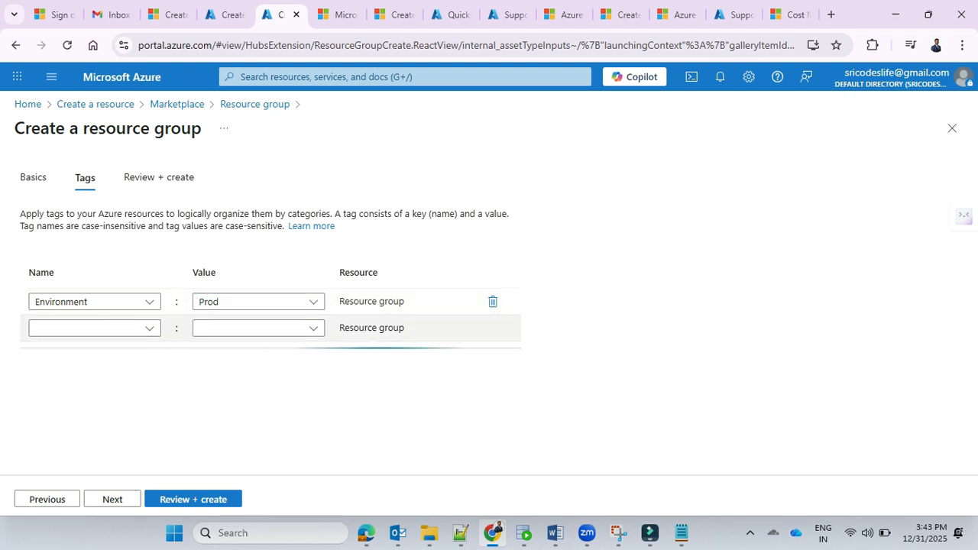
pyautogui.click(159, 177)
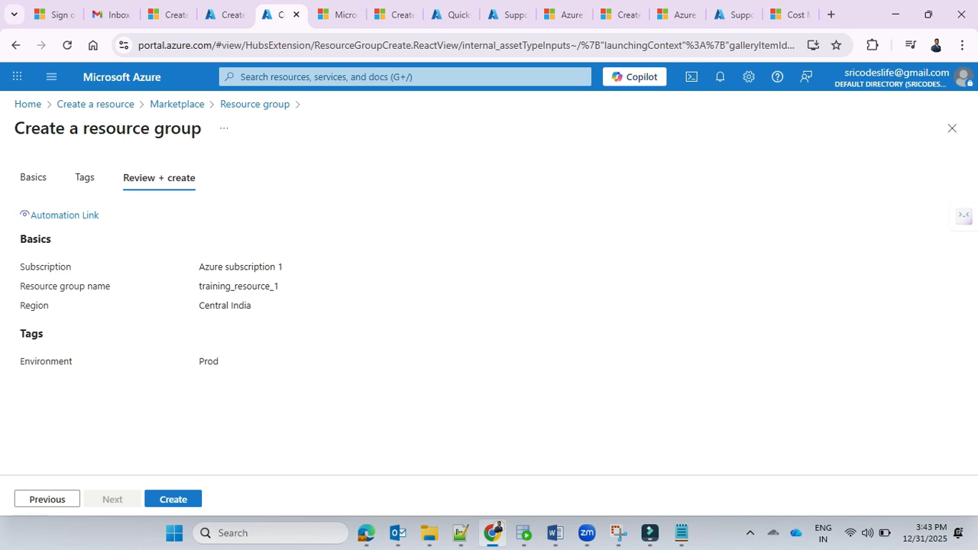
pyautogui.click(85, 177)
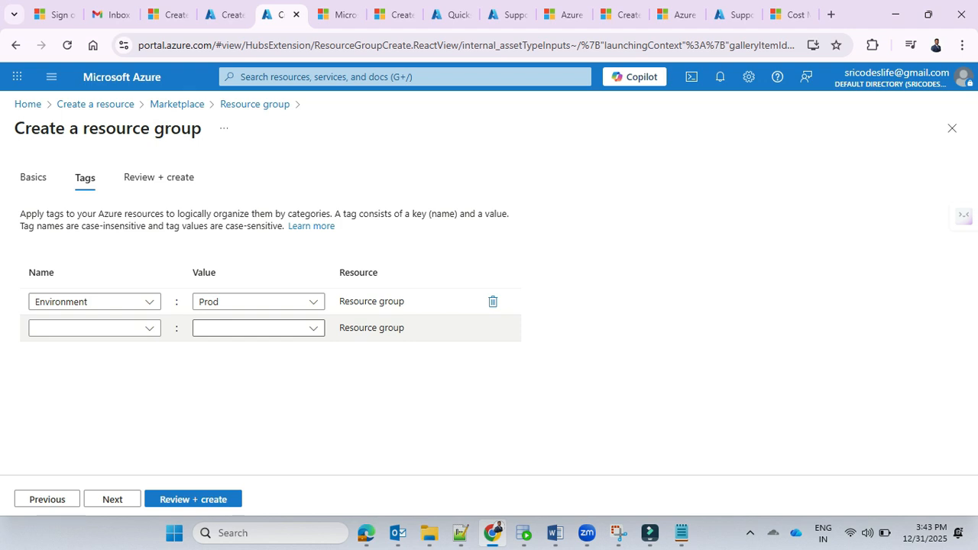
pyautogui.click(193, 499)
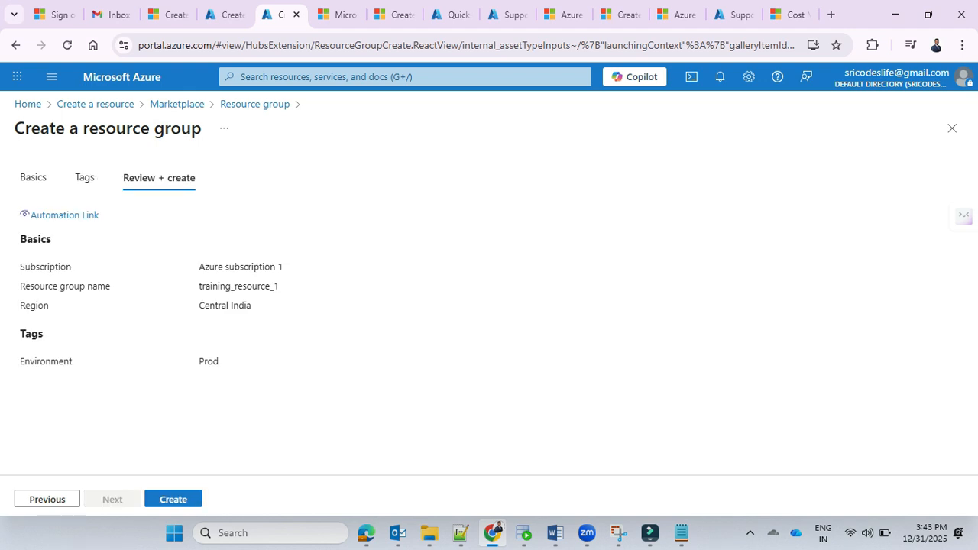
# Step: In the already open storage account form, choose the resource group training_resource_1 and name the account adlstraining1
pyautogui.click(224, 14)
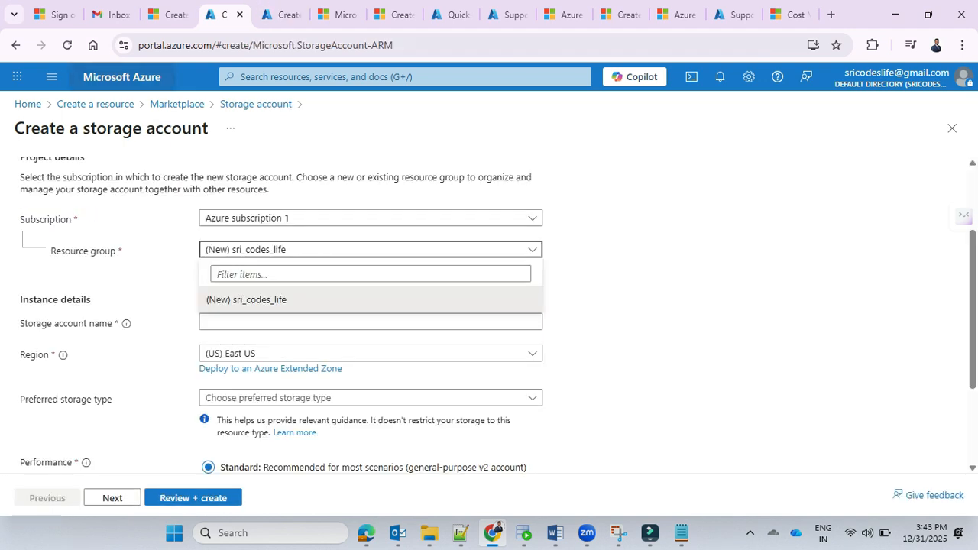
pyautogui.click(28, 104)
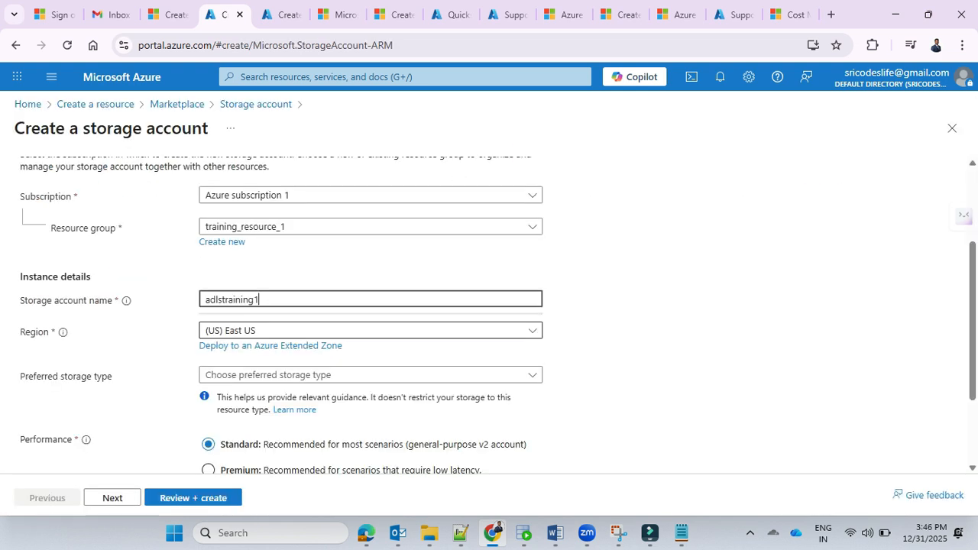
pyautogui.press('Tab')
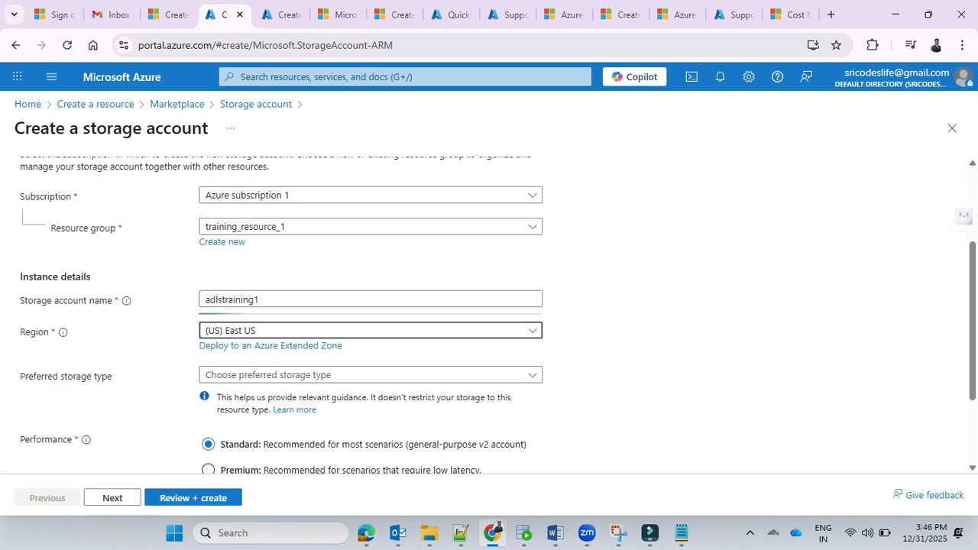
# Step: Set the storage account's region to (Asia Pacific) Central India and its preferred storage type to Azure Blob Storage or Azure Data Lake Storage Gen 2
pyautogui.press('Return')
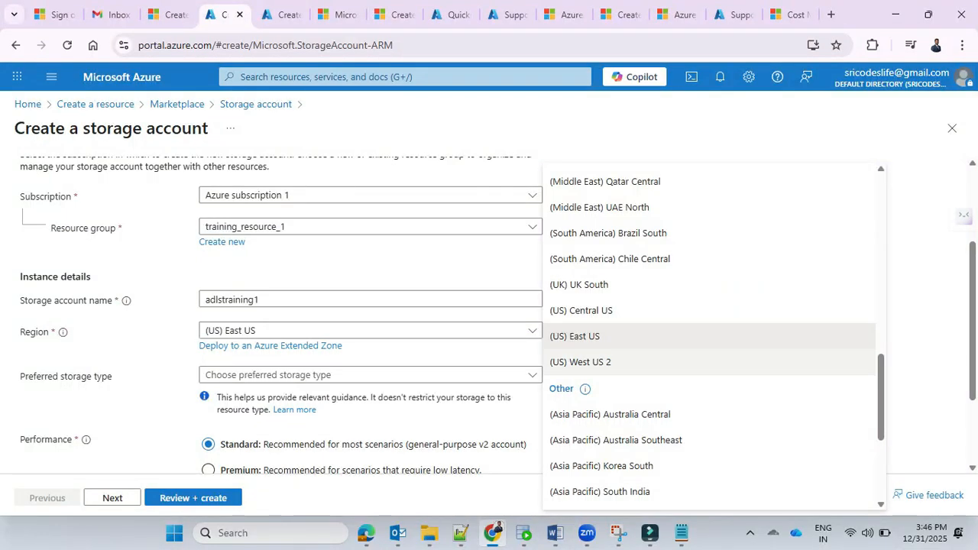
pyautogui.scroll(5, 710, 337)
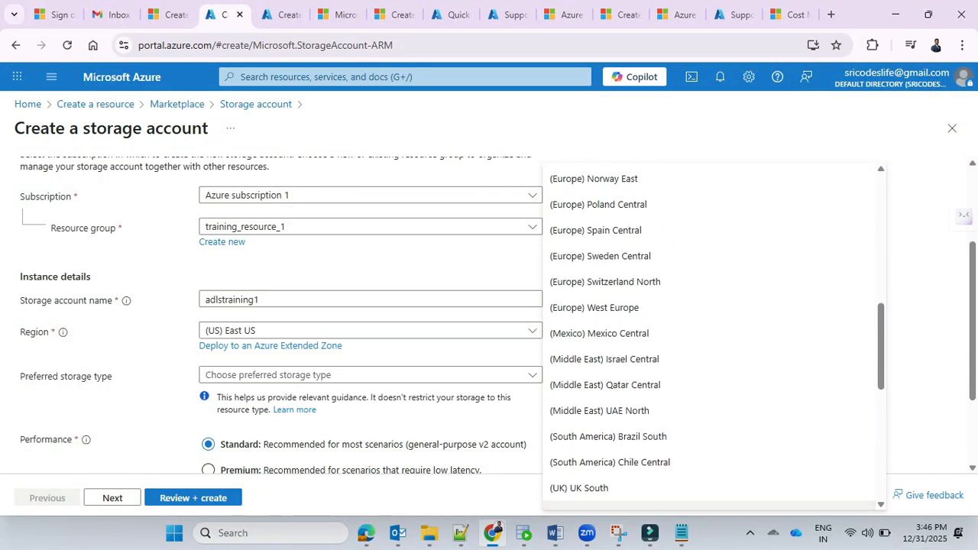
pyautogui.scroll(4, 710, 337)
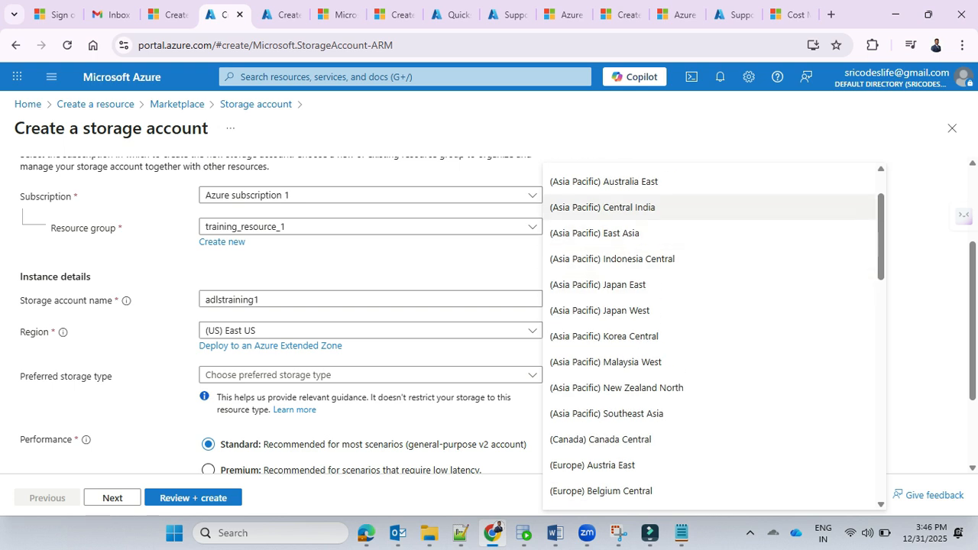
pyautogui.click(603, 207)
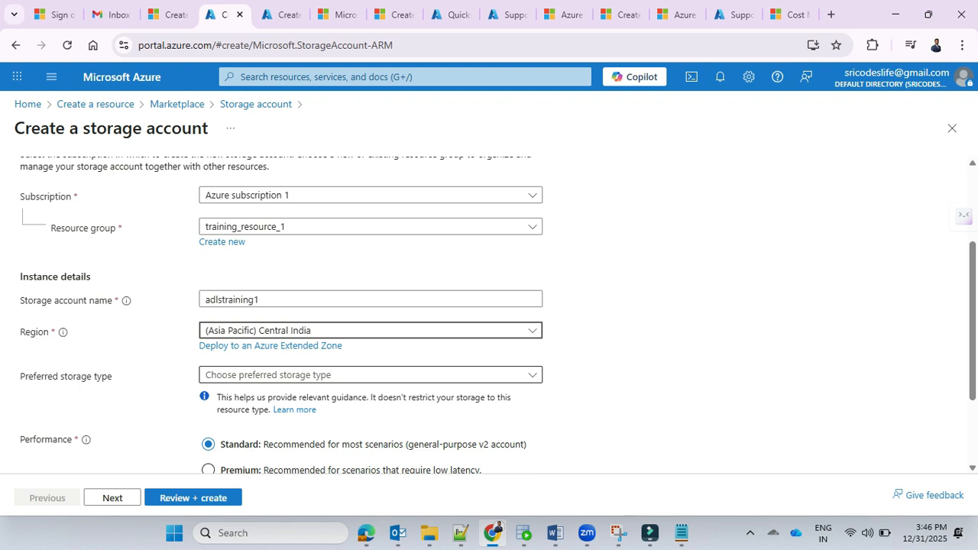
pyautogui.click(371, 375)
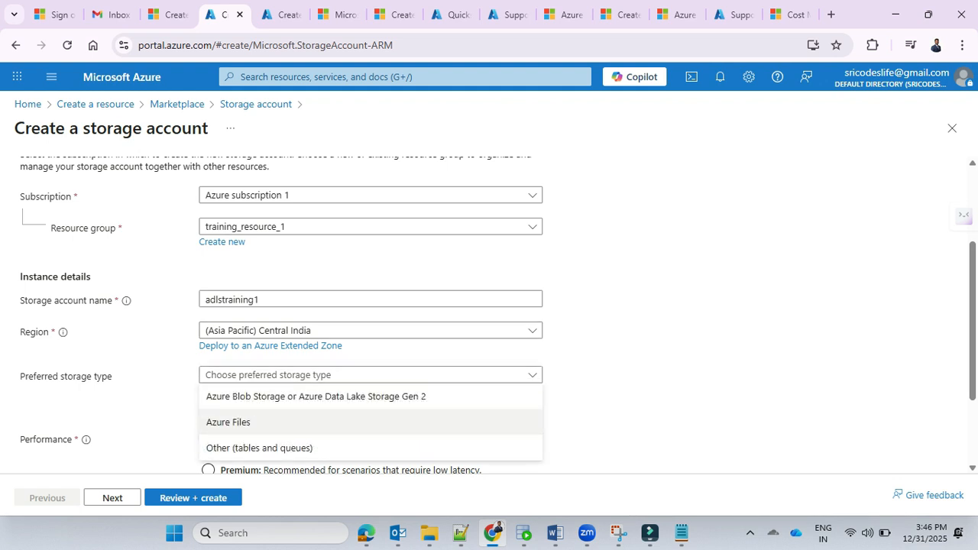
pyautogui.click(316, 397)
pyautogui.scroll(-2, 370, 329)
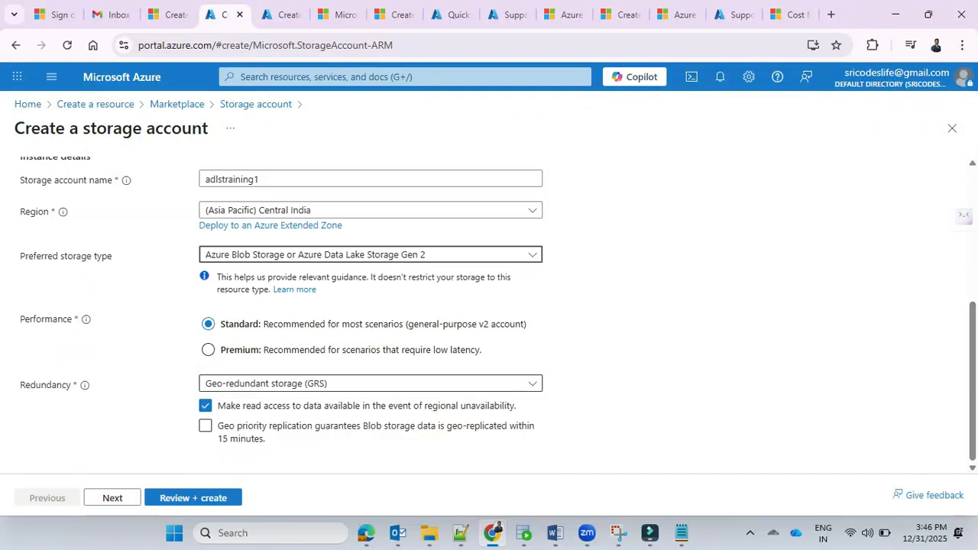
# Step: Set the storage account's redundancy to Locally-redundant storage (LRS)
pyautogui.click(371, 383)
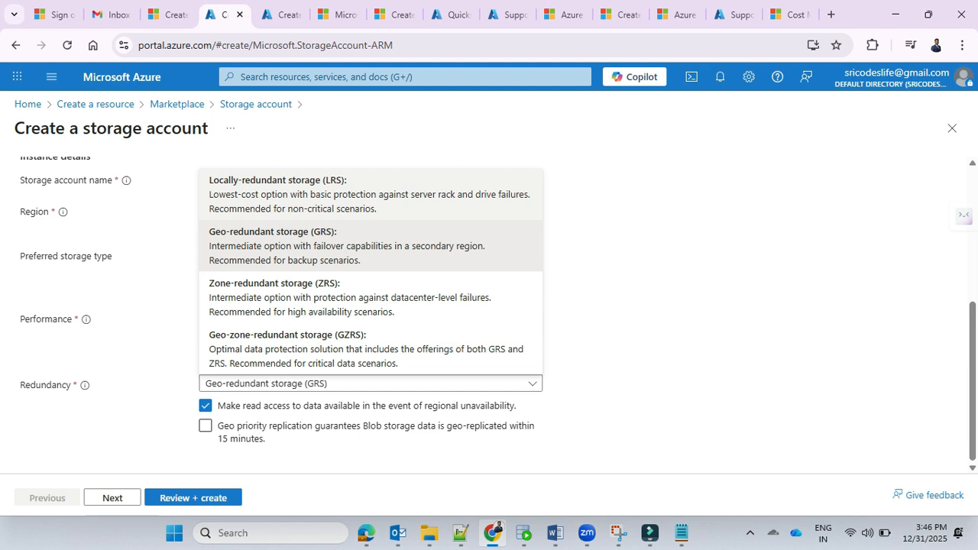
pyautogui.click(370, 195)
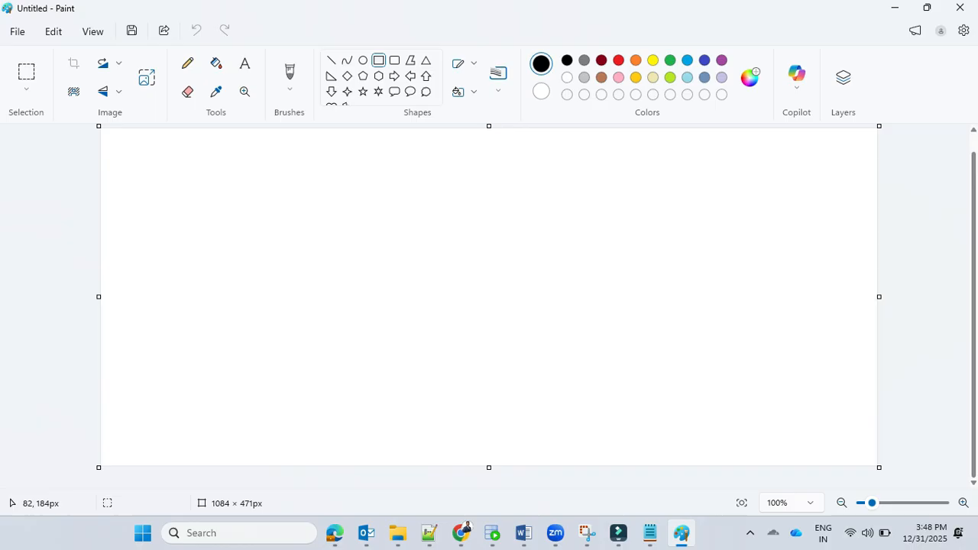
# Step: In Paint, draw a rectangle of about 230 × 92 px on the blank canvas and label it "Hyd data center"
pyautogui.moveTo(145, 217); pyautogui.dragTo(312, 283)
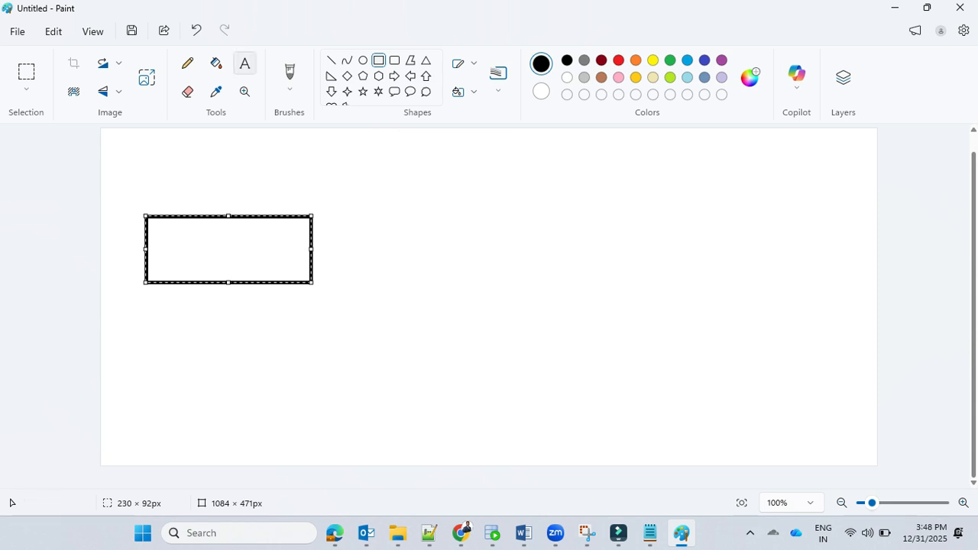
pyautogui.click(245, 64)
pyautogui.click(211, 242)
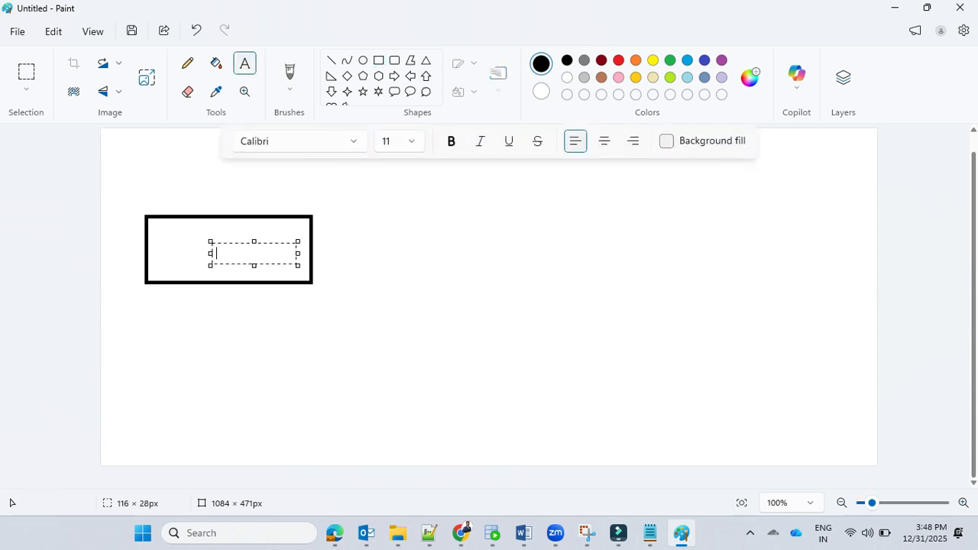
pyautogui.write('Hyd data center')
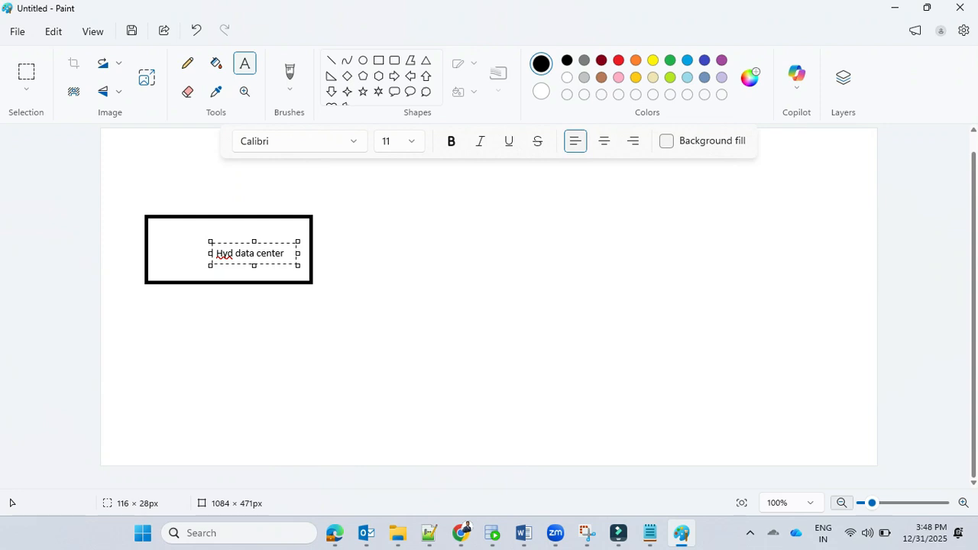
pyautogui.click(512, 297)
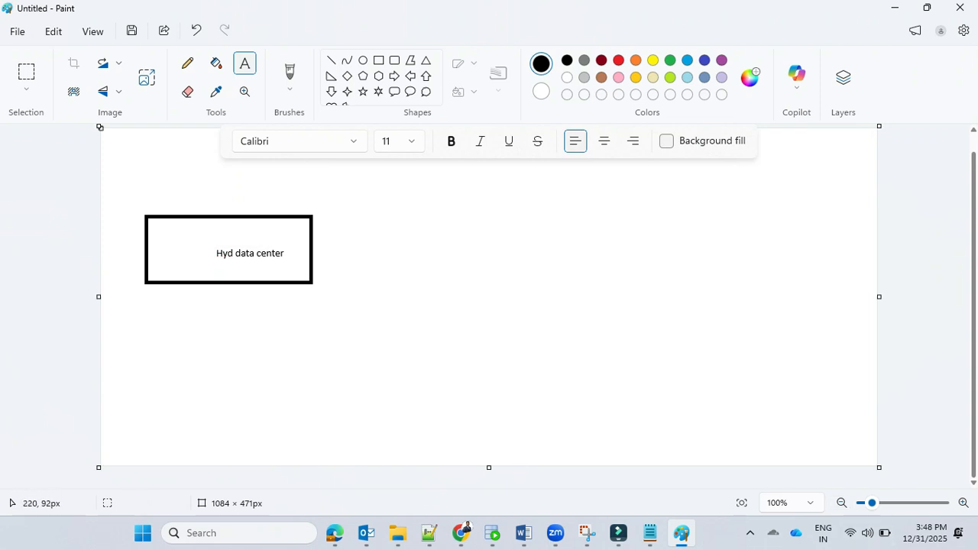
# Step: Draw a second box beside the first reading "Hyderabad data center back up -- LRS" and add the heading "south zone" above the boxes
pyautogui.click(235, 228)
pyautogui.click(177, 219)
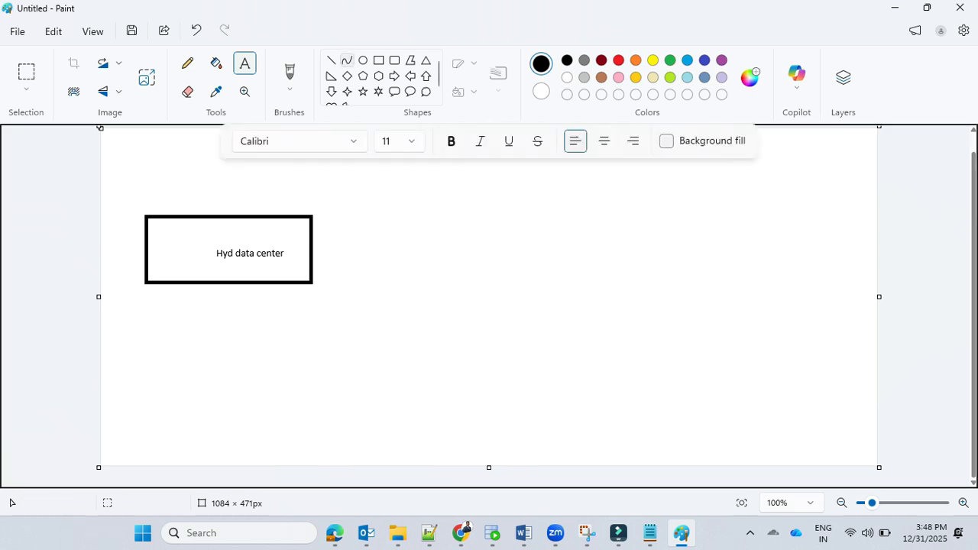
pyautogui.click(378, 59)
pyautogui.moveTo(342, 210); pyautogui.dragTo(378, 260)
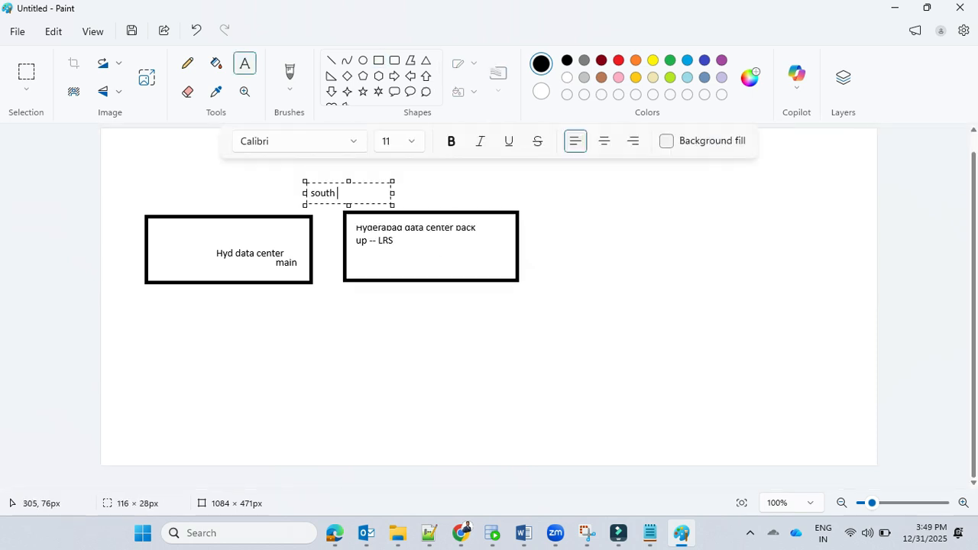
pyautogui.write('zone')
pyautogui.click(662, 208)
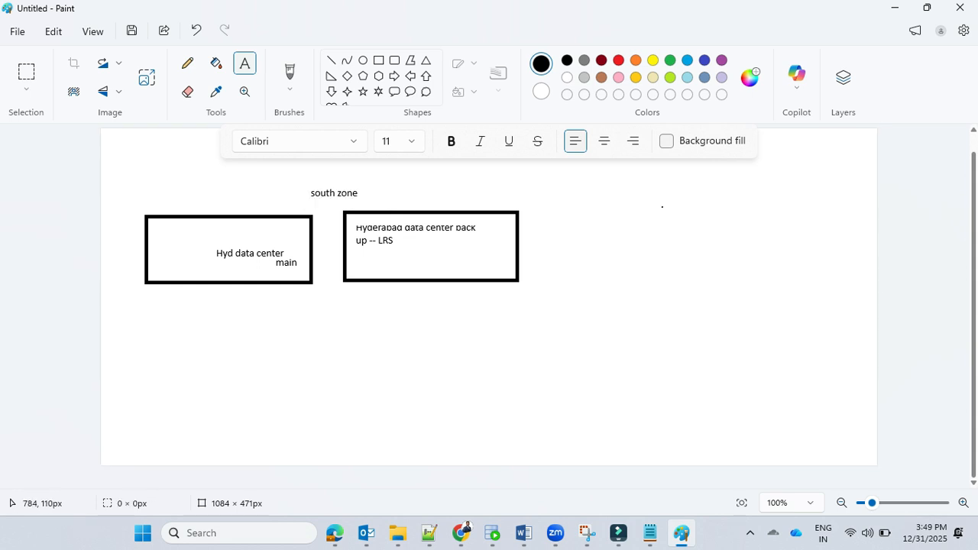
# Step: Add the heading "North zone" to the right of the south zone and draw a rectangle of about 160 × 77 px below it
pyautogui.click(662, 207)
pyautogui.write('North zone')
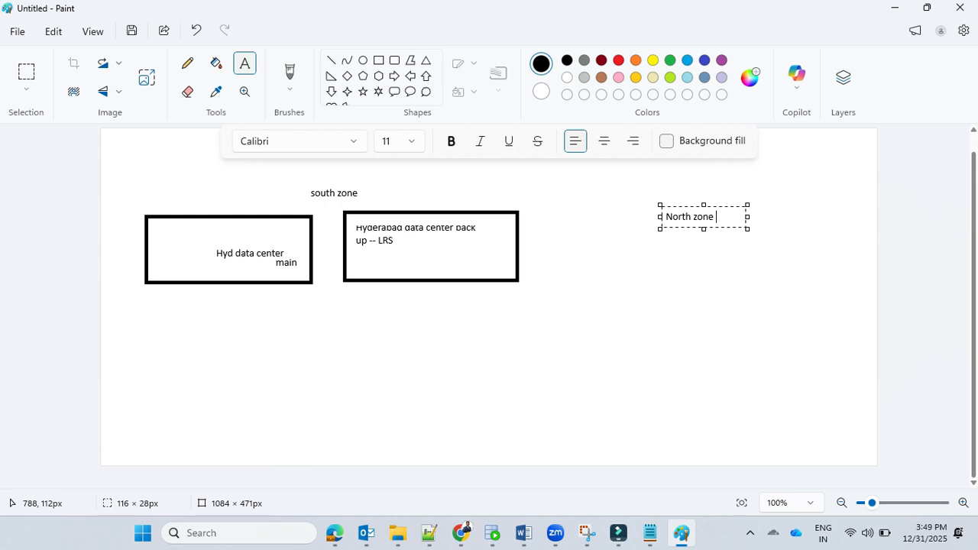
pyautogui.click(659, 254)
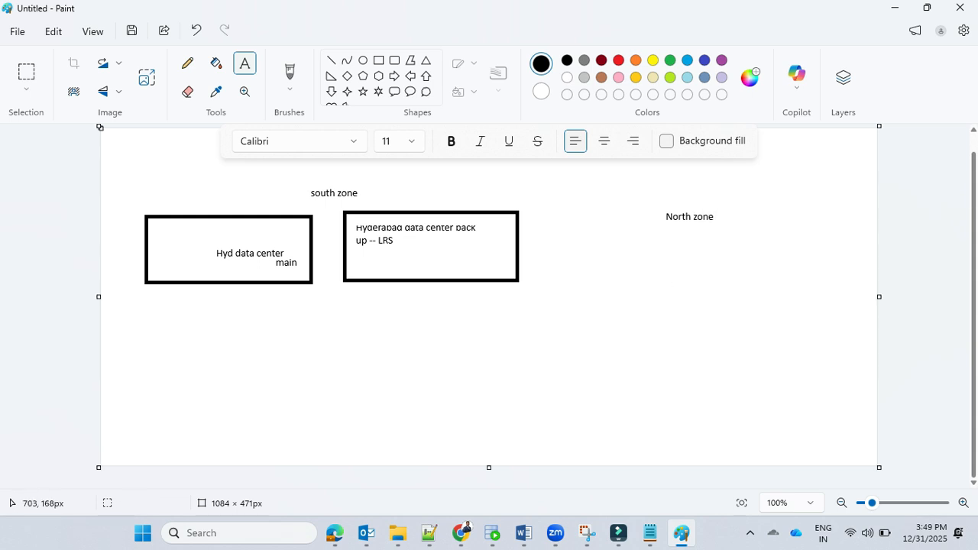
pyautogui.click(378, 60)
pyautogui.moveTo(586, 248)
pyautogui.mouseDown()
pyautogui.moveTo(623, 275)
pyautogui.moveTo(704, 304)
pyautogui.mouseUp()
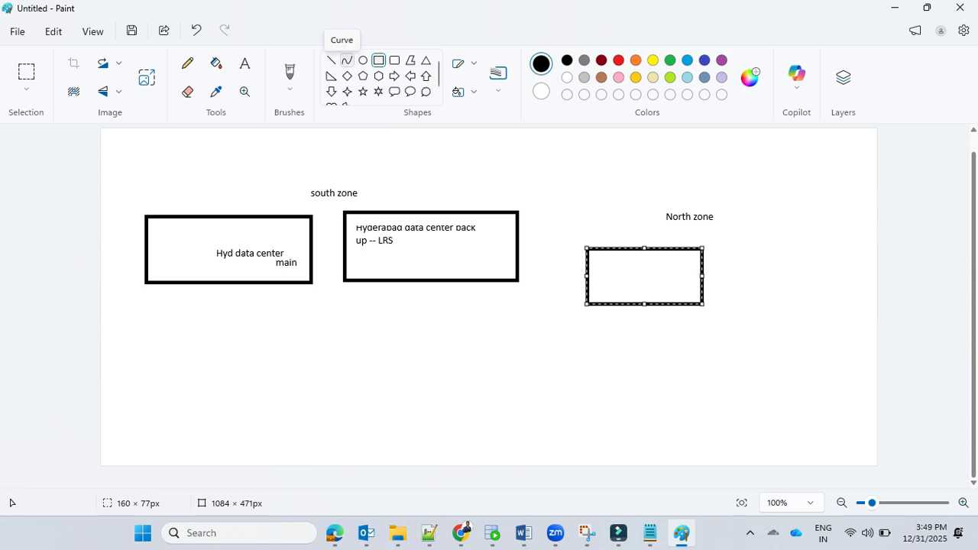
# Step: Label the rectangle under North zone "Delhi DC -- ZRS"
pyautogui.click(245, 64)
pyautogui.moveTo(603, 282); pyautogui.dragTo(691, 303)
pyautogui.write('Delhi DC')
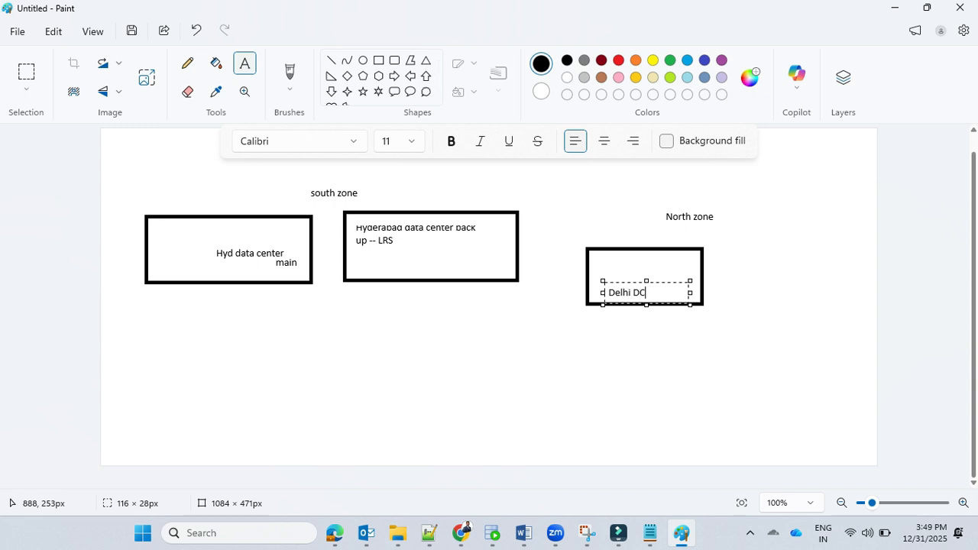
pyautogui.write(' --')
pyautogui.click(417, 354)
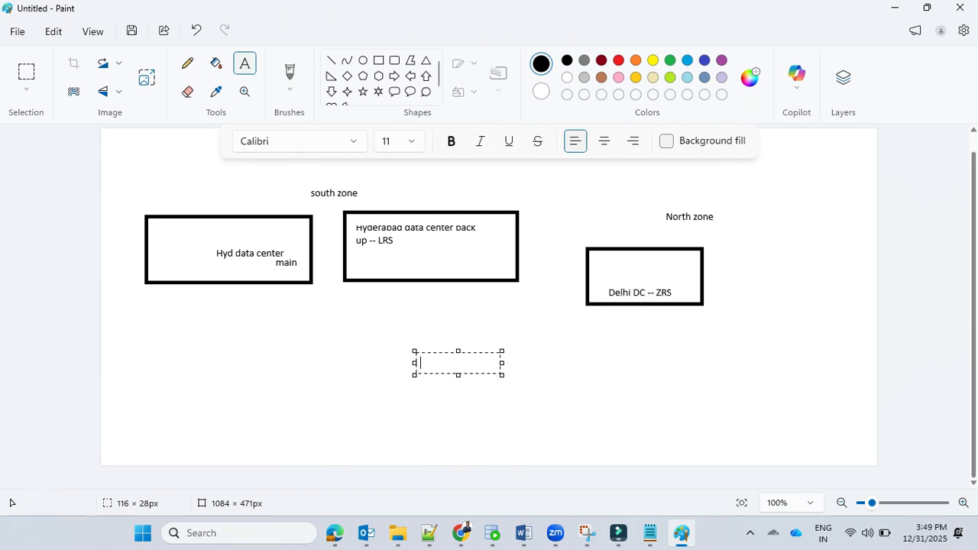
# Step: Draw a rectangle around the south zone boxes and a larger one of about 957 × 340 px enclosing both zones
pyautogui.click(379, 60)
pyautogui.moveTo(132, 201); pyautogui.dragTo(545, 353)
pyautogui.moveTo(134, 202)
pyautogui.mouseDown()
pyautogui.moveTo(124, 175)
pyautogui.moveTo(140, 188)
pyautogui.mouseUp()
pyautogui.moveTo(117, 152); pyautogui.dragTo(801, 396)
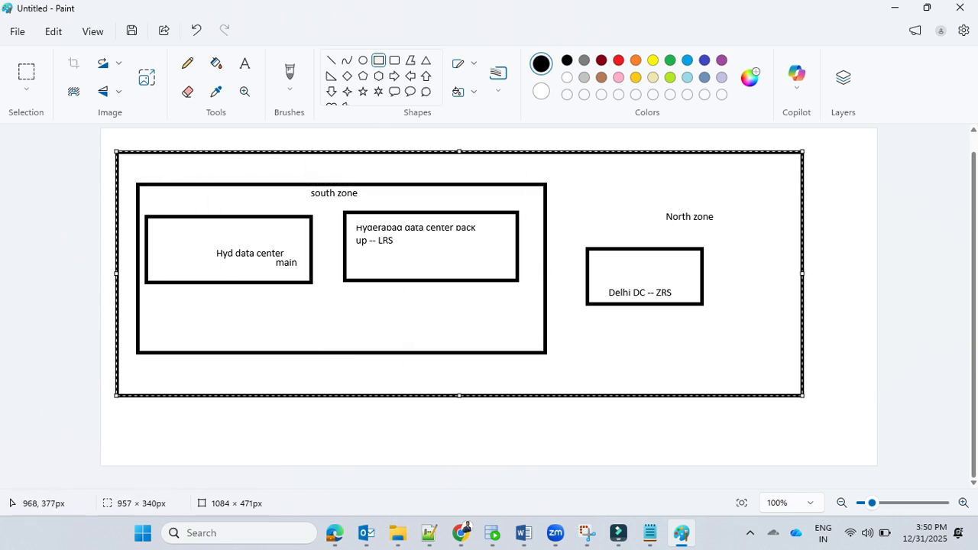
# Step: Draw a tall rectangle of about 67 × 222 px outside the enclosing frame and label it "US" and "GRS" on two lines
pyautogui.moveTo(822, 217); pyautogui.dragTo(869, 376)
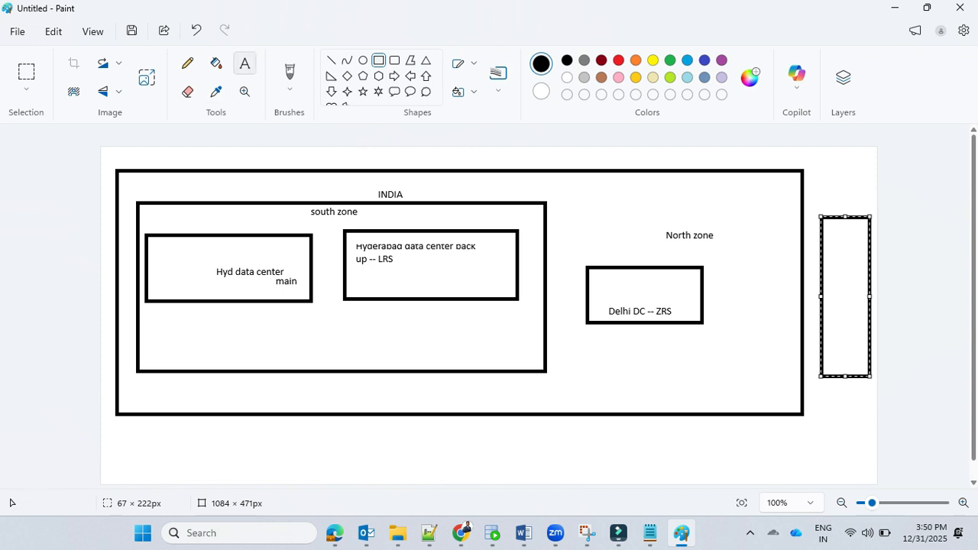
pyautogui.click(244, 63)
pyautogui.click(829, 234)
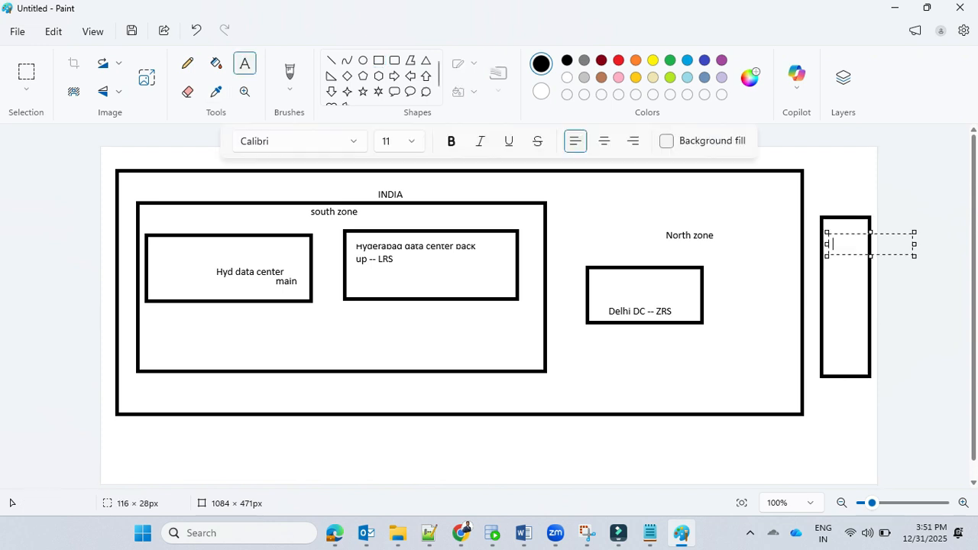
pyautogui.write('US')
pyautogui.press('Return')
pyautogui.write('GRS')
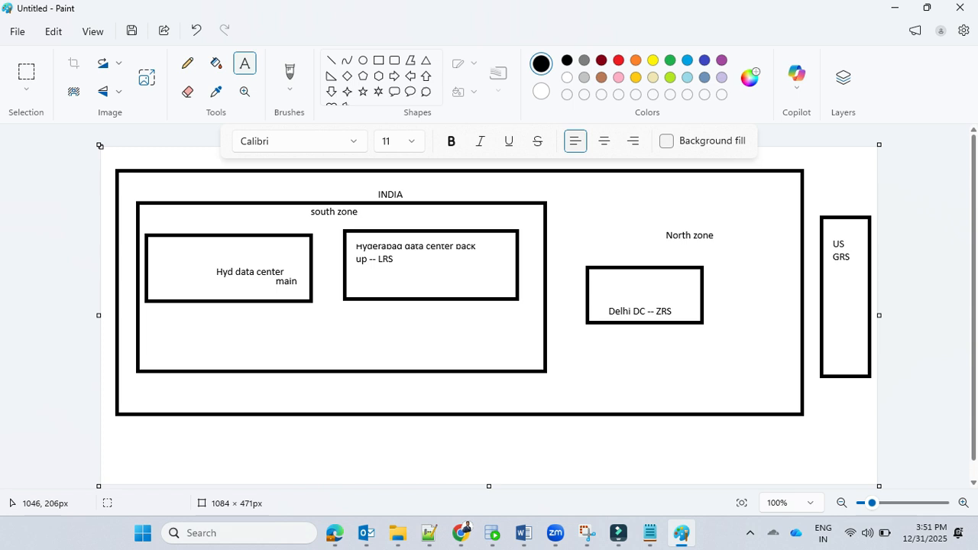
pyautogui.click(849, 294)
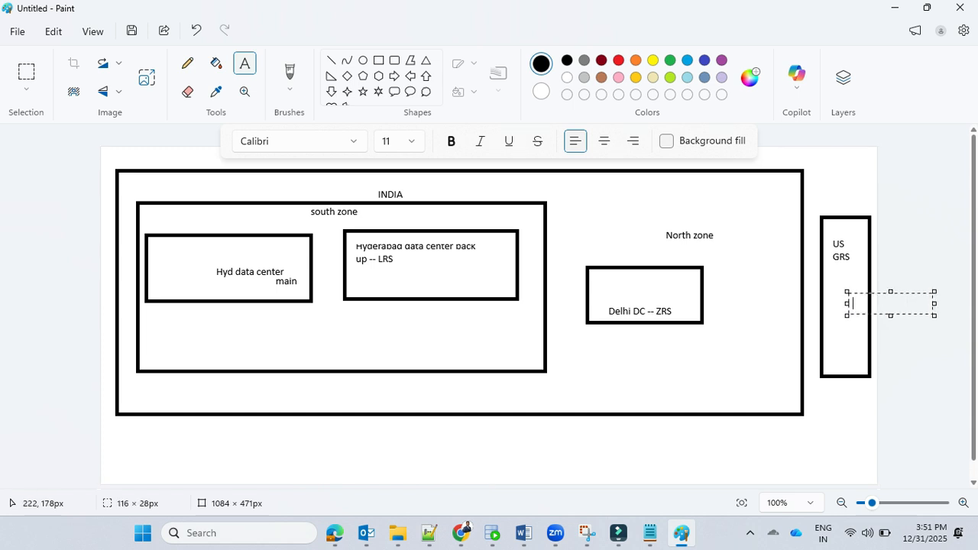
# Step: Switch to the Azure portal, review and create the storage account with hierarchical namespace enabled, and open the deployed resource
pyautogui.hotkey('alt', 'Tab')
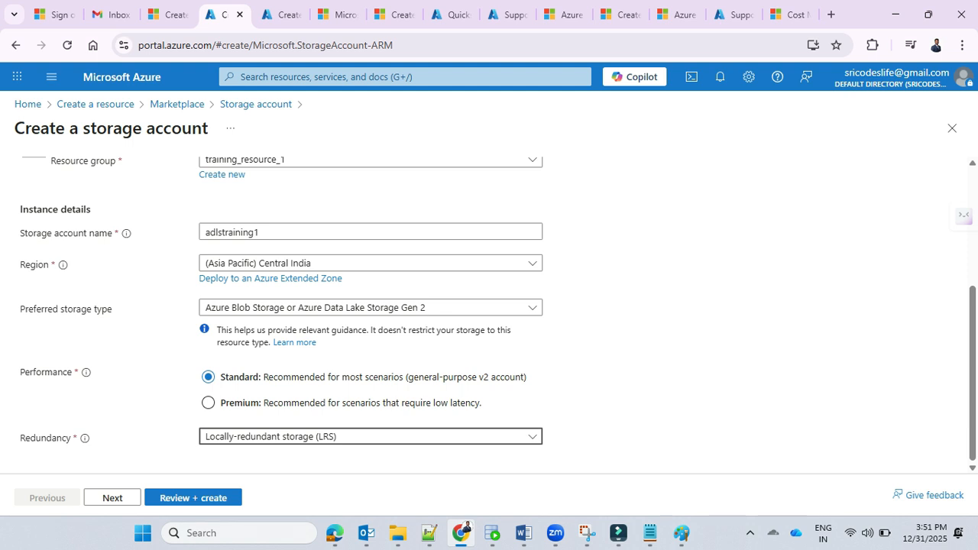
pyautogui.click(194, 498)
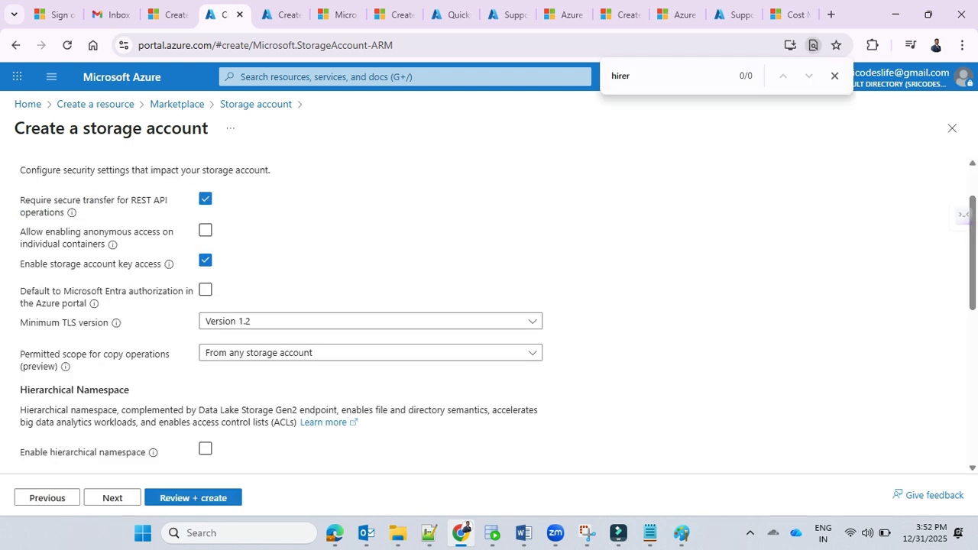
pyautogui.scroll(-1, 489, 306)
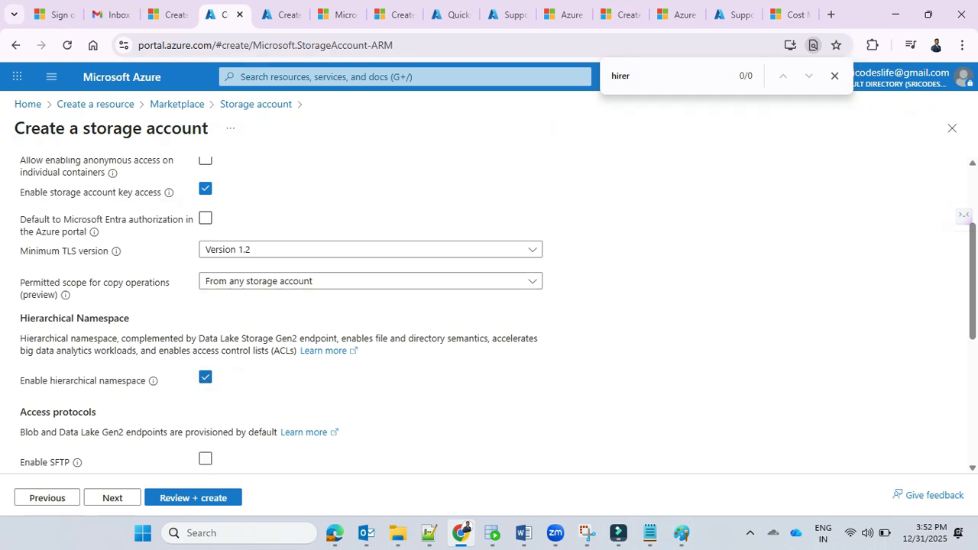
pyautogui.press('Escape')
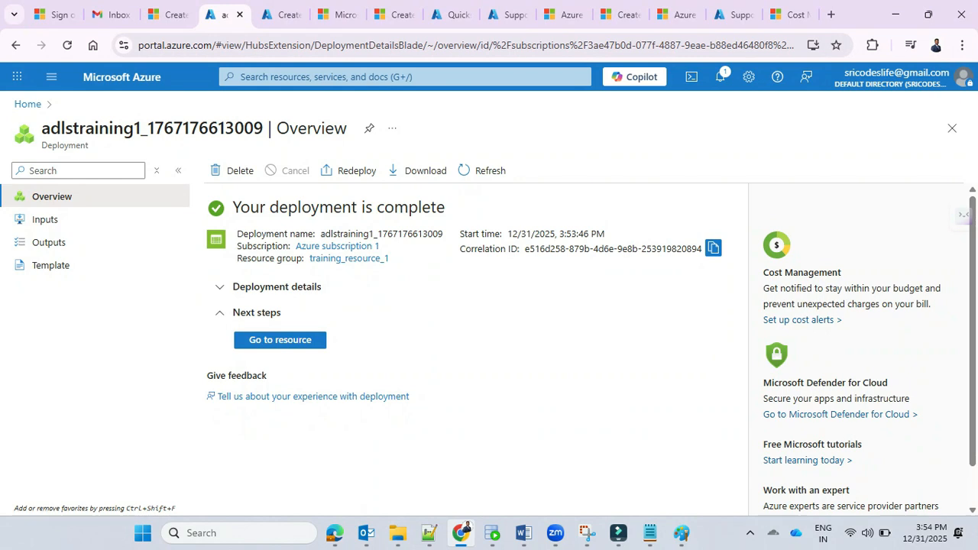
pyautogui.click(279, 340)
# Step: Search the portal for "sql data", open Azure SQL Database and start creating a SQL database
pyautogui.click(405, 77)
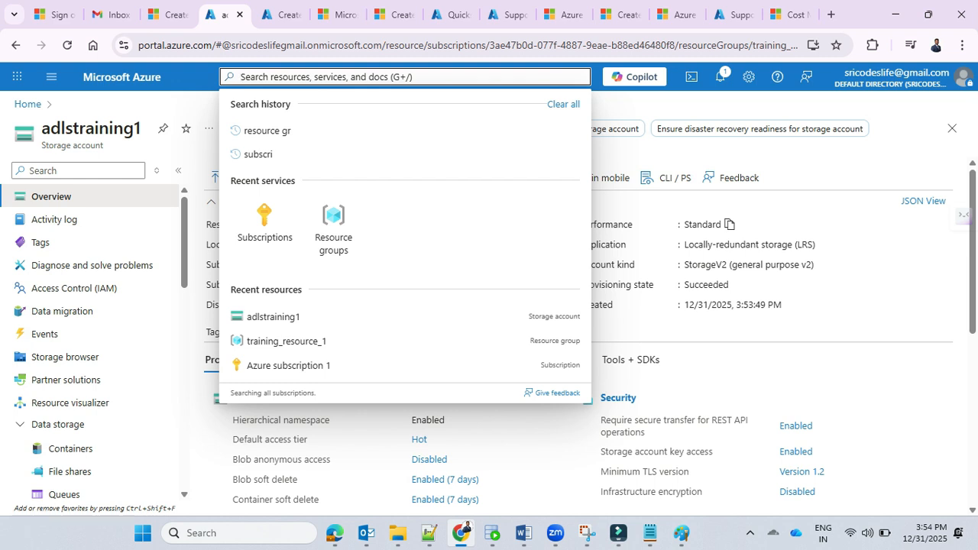
pyautogui.write('sql')
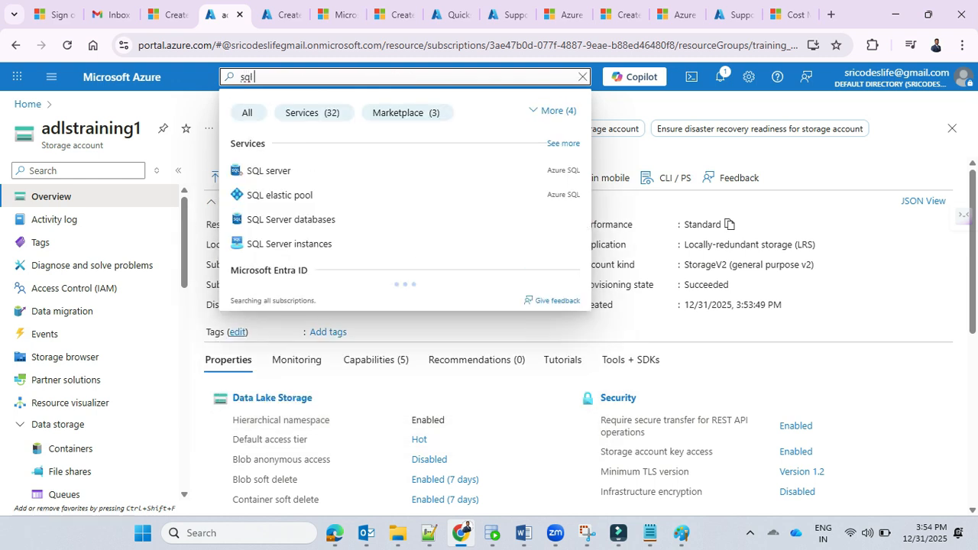
pyautogui.write(' data')
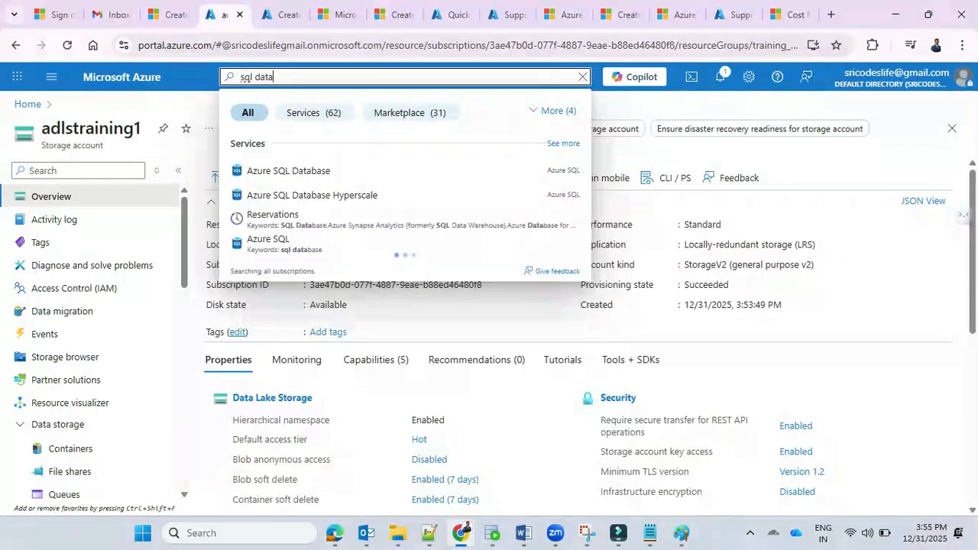
pyautogui.click(289, 170)
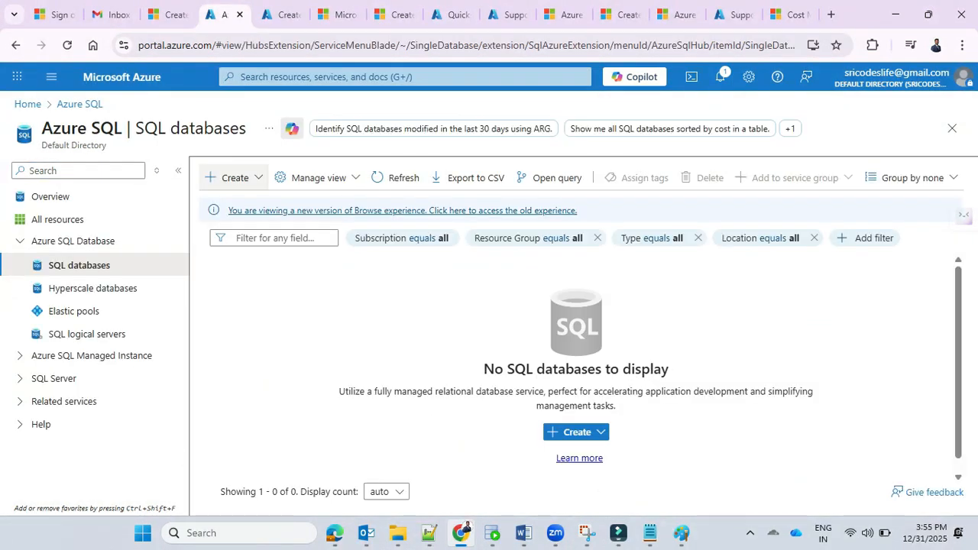
pyautogui.click(232, 177)
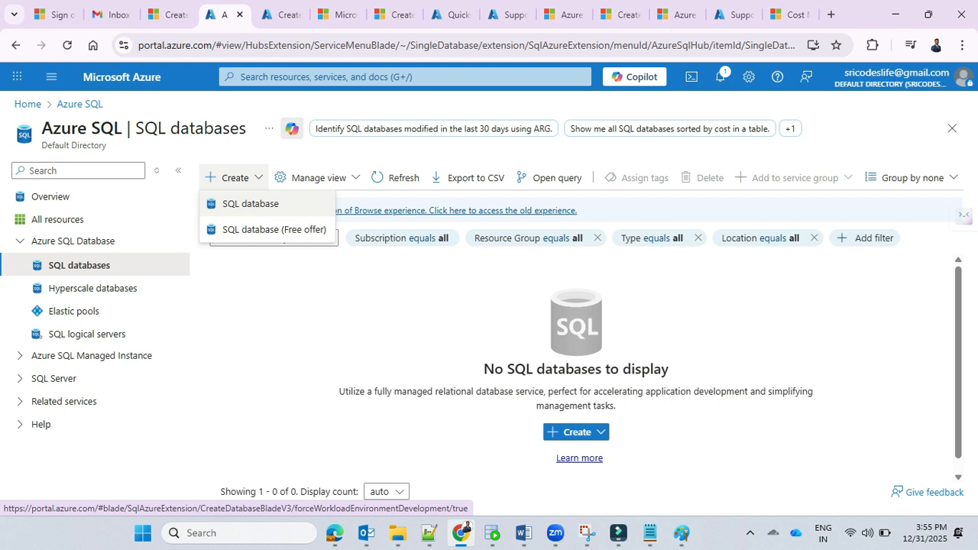
pyautogui.click(251, 204)
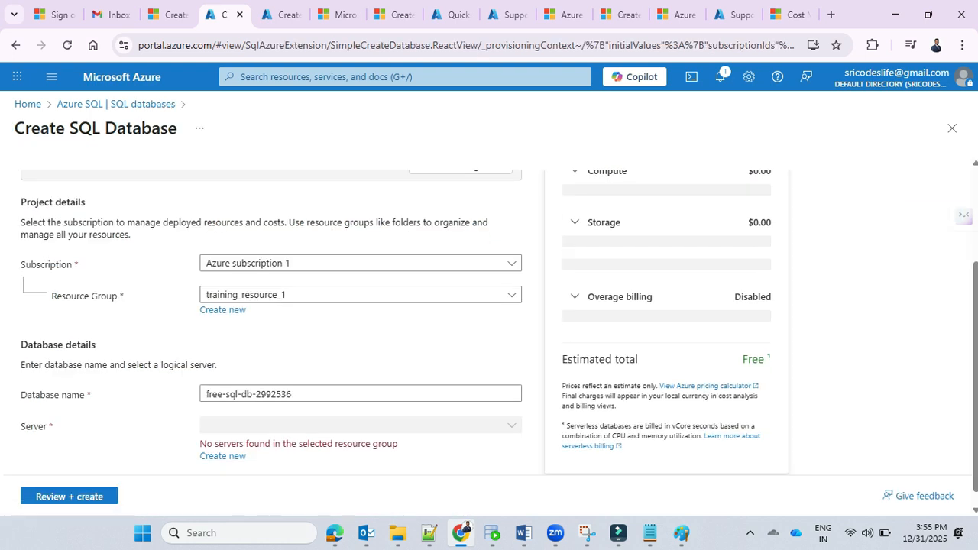
# Step: Choose the resource group training_resource_1 for the SQL database and check the server message in the database details
pyautogui.scroll(-1, 360, 378)
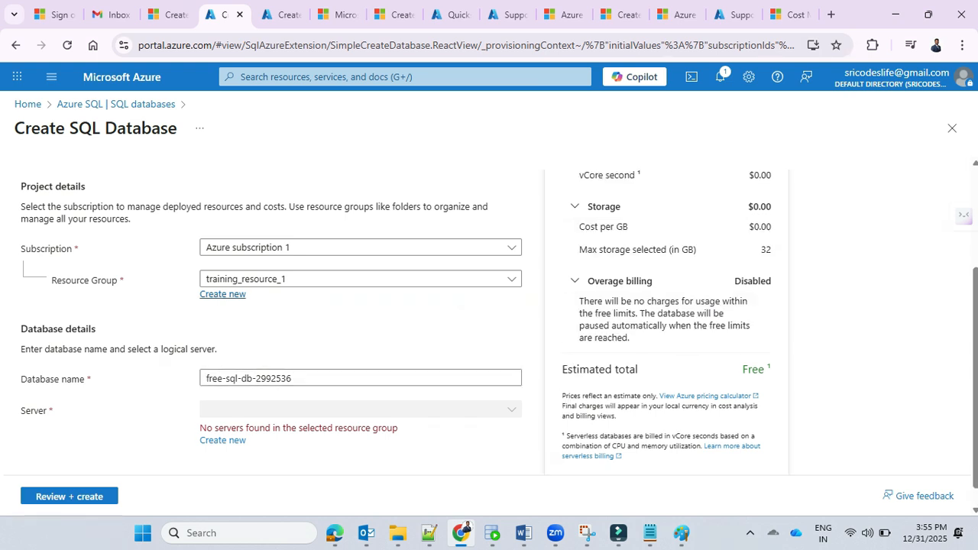
pyautogui.click(359, 279)
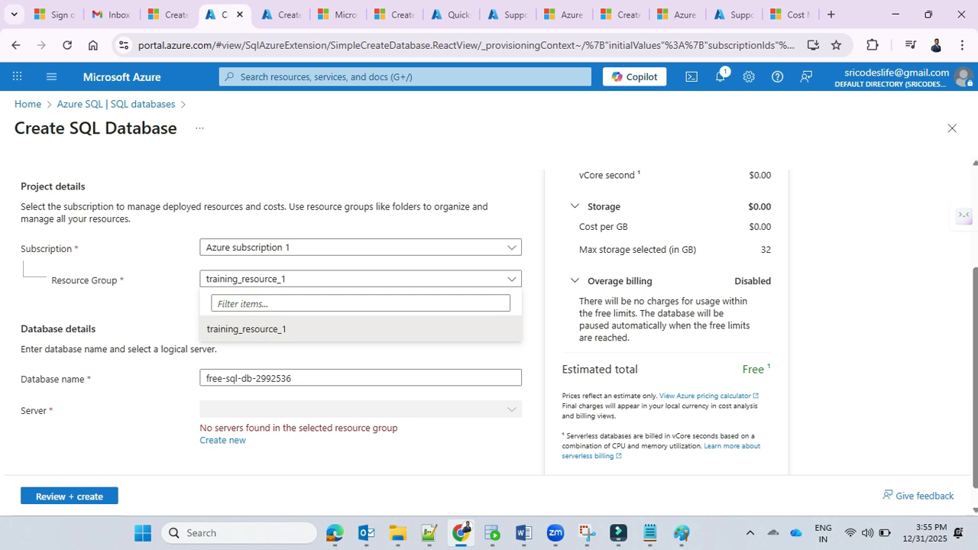
pyautogui.click(247, 330)
pyautogui.scroll(-1, 499, 338)
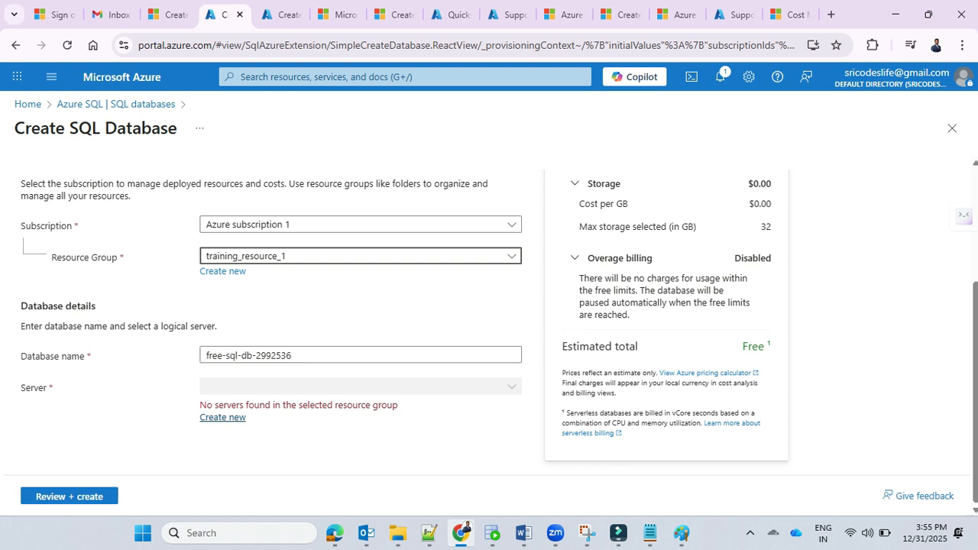
pyautogui.moveTo(200, 405); pyautogui.dragTo(387, 405)
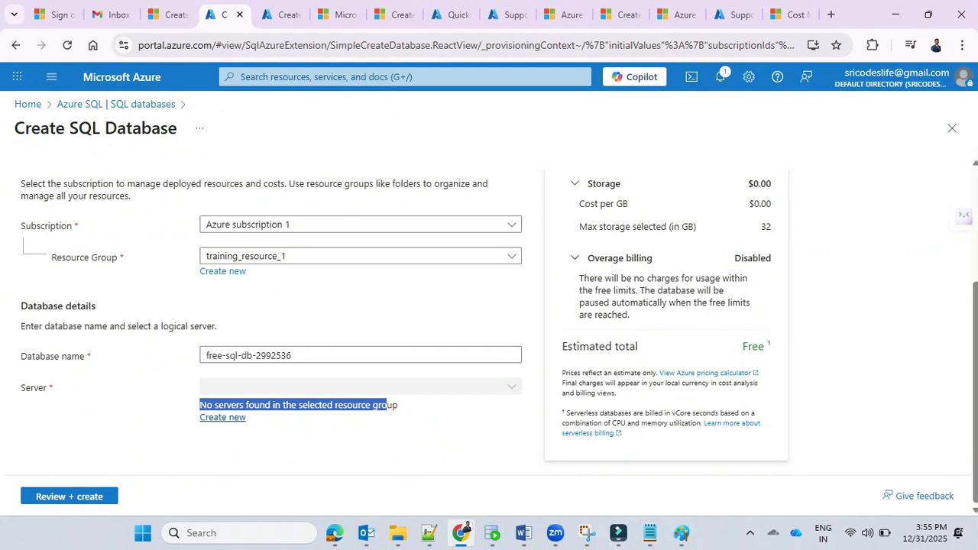
# Step: Start a new SQL database server named sqlserverbatch1 and set its location to (US) East US
pyautogui.click(223, 418)
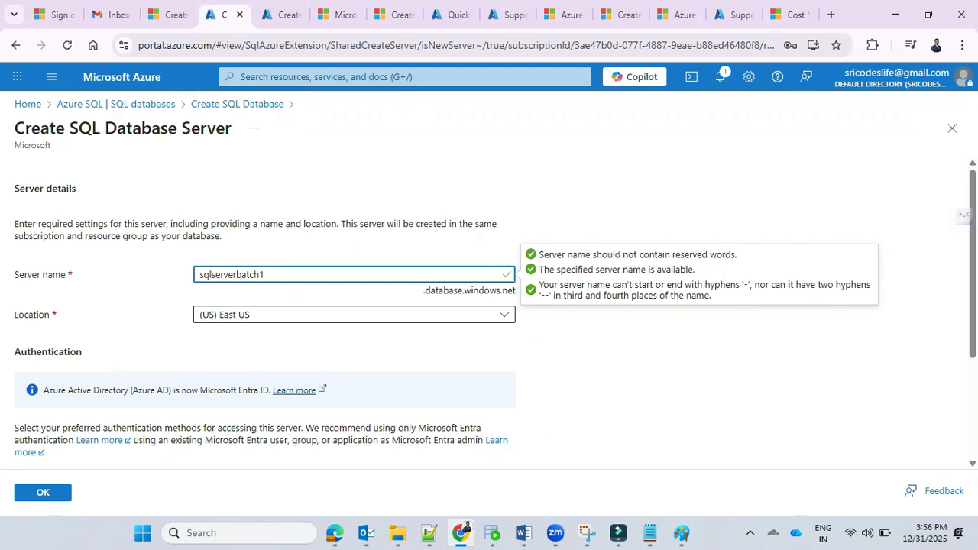
pyautogui.click(354, 315)
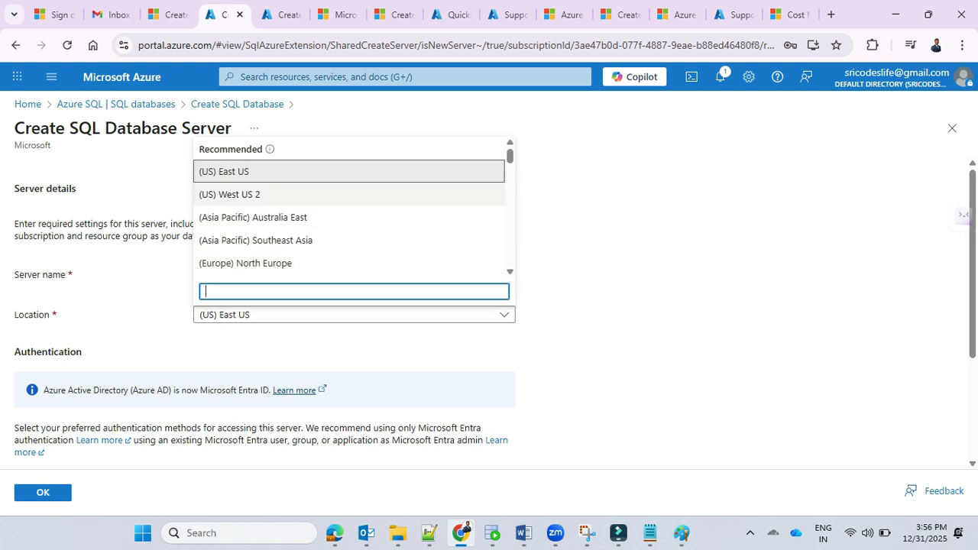
pyautogui.click(306, 172)
pyautogui.scroll(-3, 353, 306)
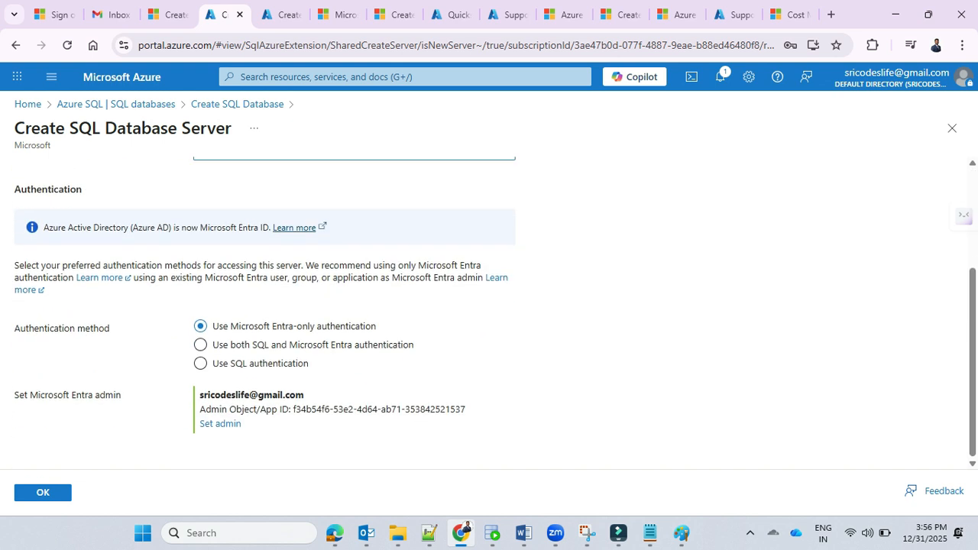
# Step: Switch the server's authentication method to SQL authentication and enter the server admin login name
pyautogui.click(200, 363)
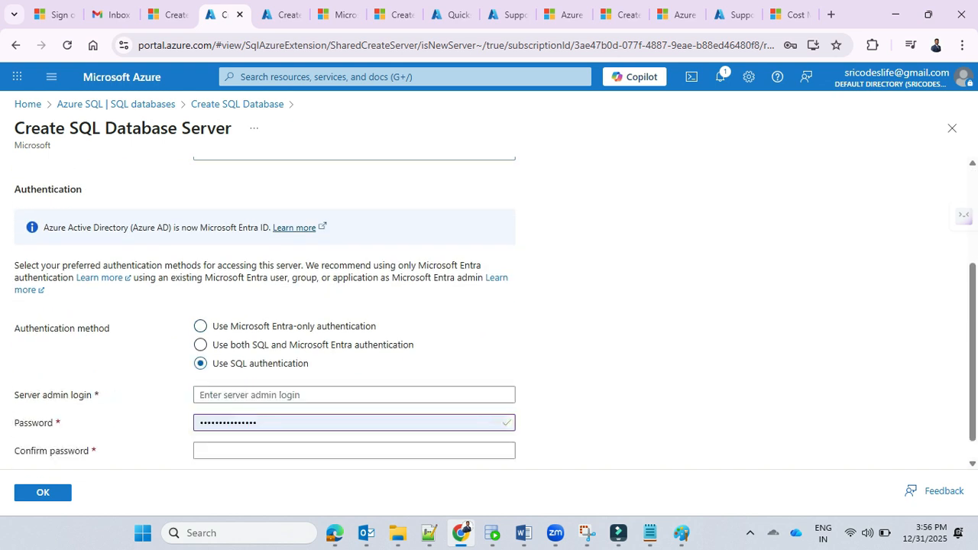
pyautogui.scroll(-1, 354, 305)
pyautogui.click(354, 369)
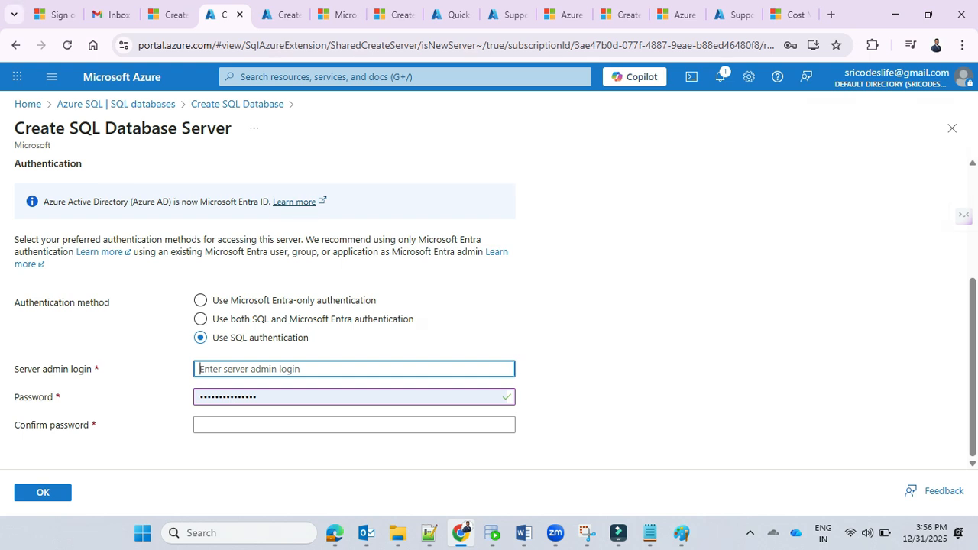
pyautogui.write('s')
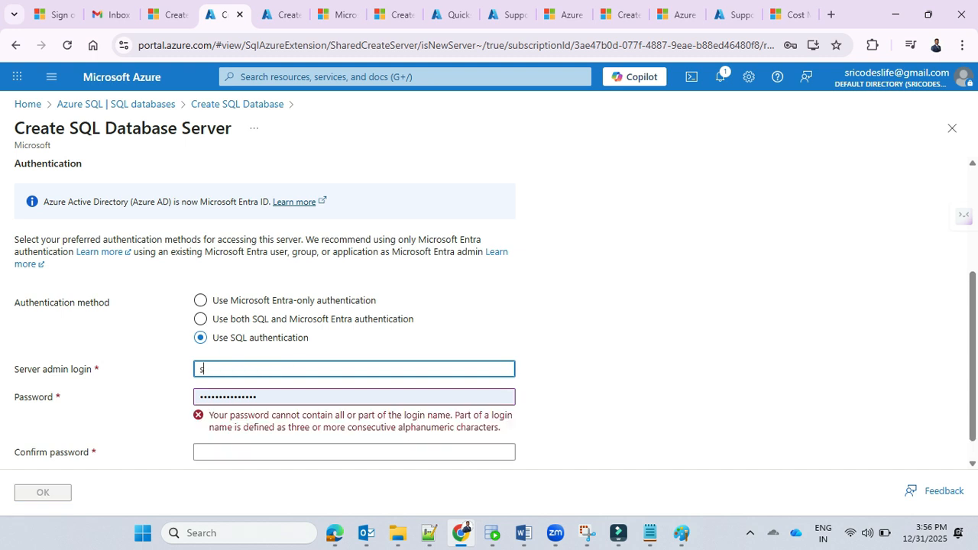
pyautogui.write('q')
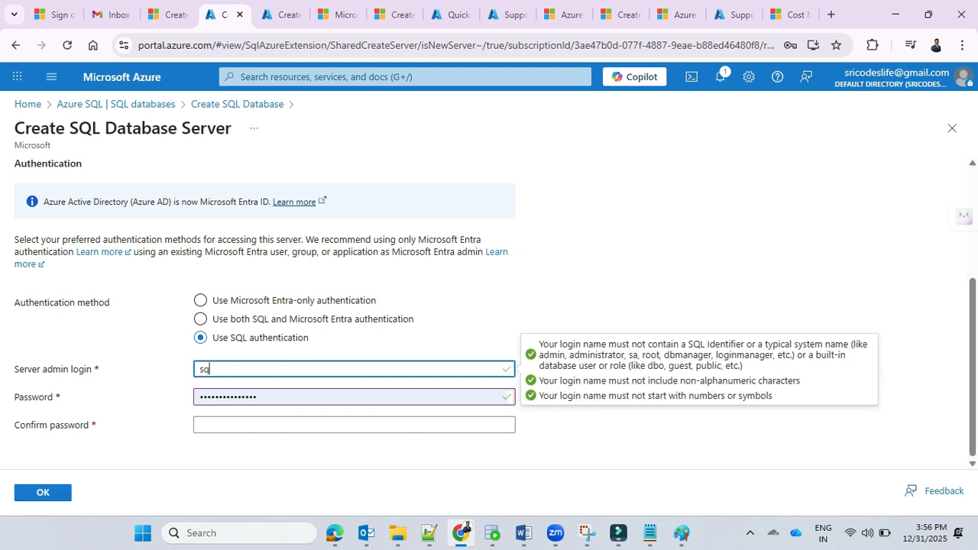
pyautogui.press('BackSpace')
pyautogui.write('ric')
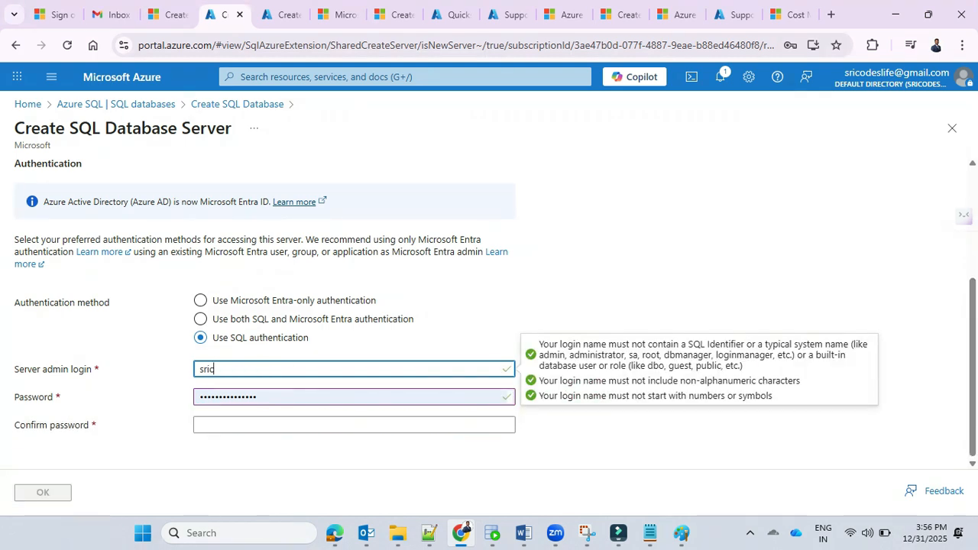
pyautogui.write('odeslife')
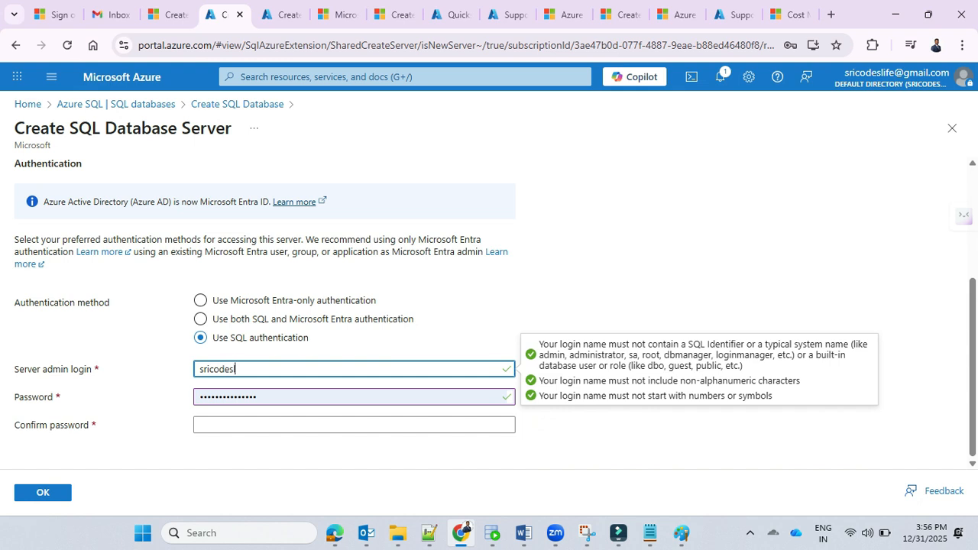
pyautogui.hotkey('ctrl', 'a')
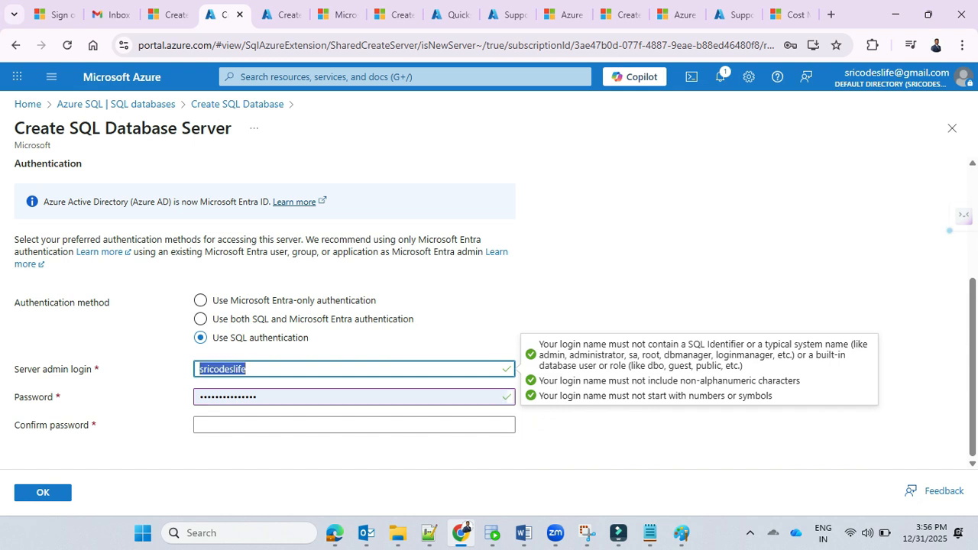
# Step: Enter the server admin password and repeat it in the confirmation field
pyautogui.press('Tab')
pyautogui.hotkey('ctrl', 'v')
pyautogui.write('•••')
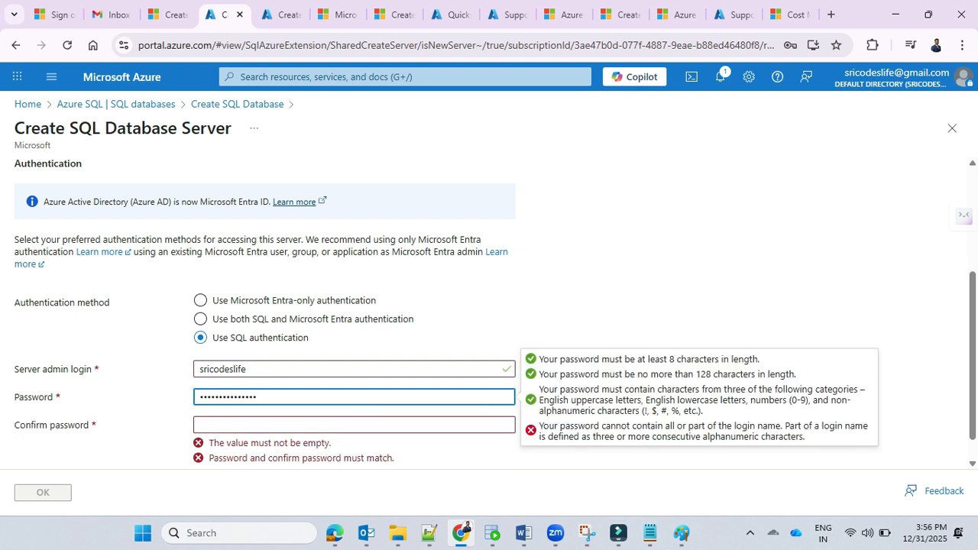
pyautogui.press('Tab')
pyautogui.hotkey('ctrl', 'v')
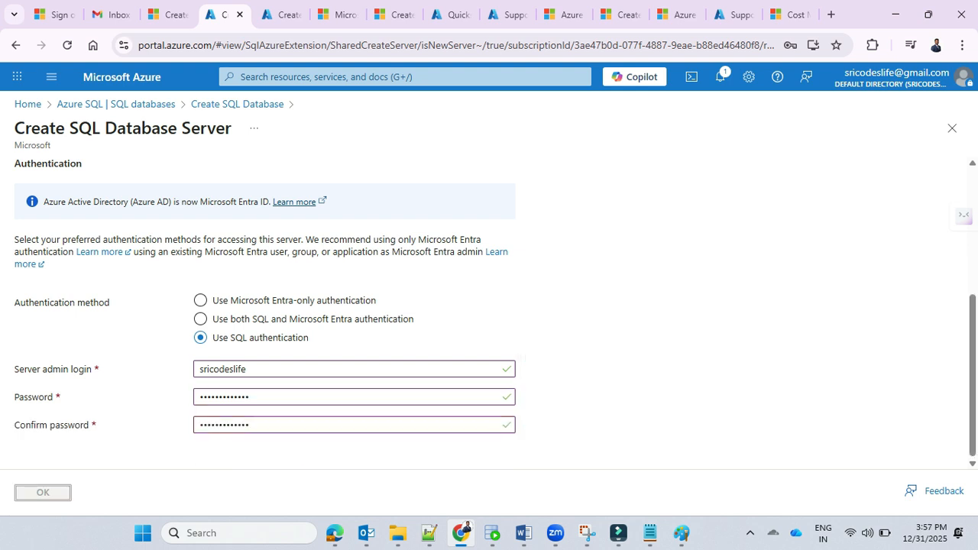
# Step: Change the SQL server location to (Asia Pacific) Southeast Asia and confirm the server settings
pyautogui.scroll(4, 489, 311)
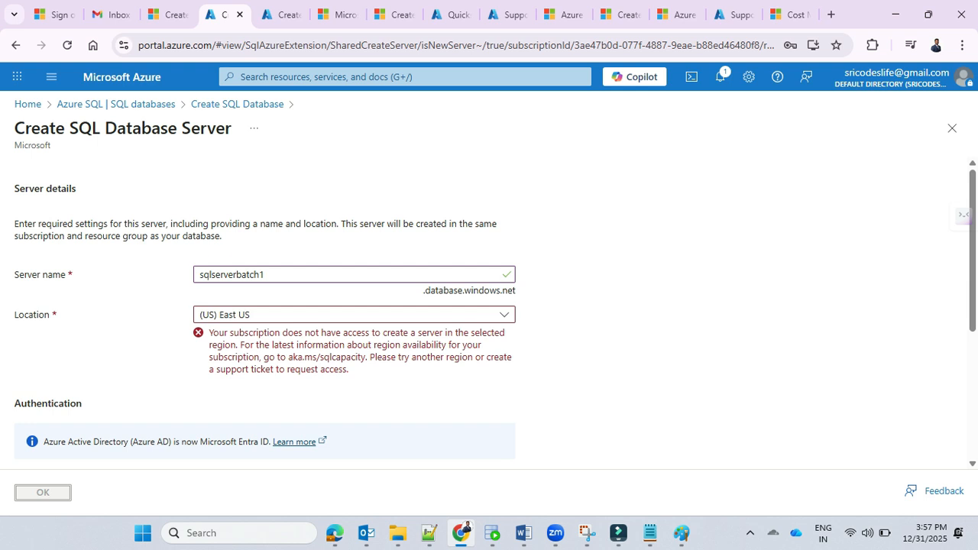
pyautogui.click(354, 314)
pyautogui.click(283, 241)
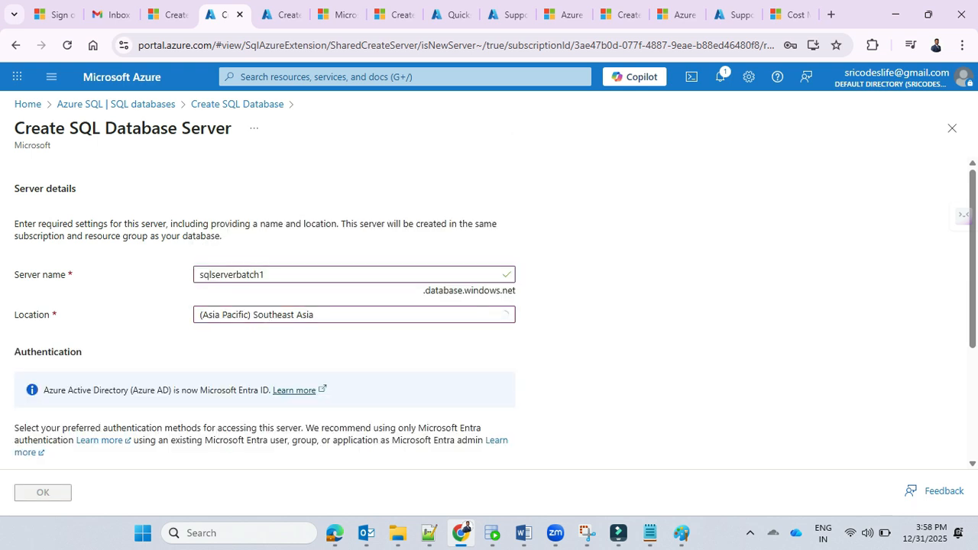
pyautogui.scroll(-3, 489, 318)
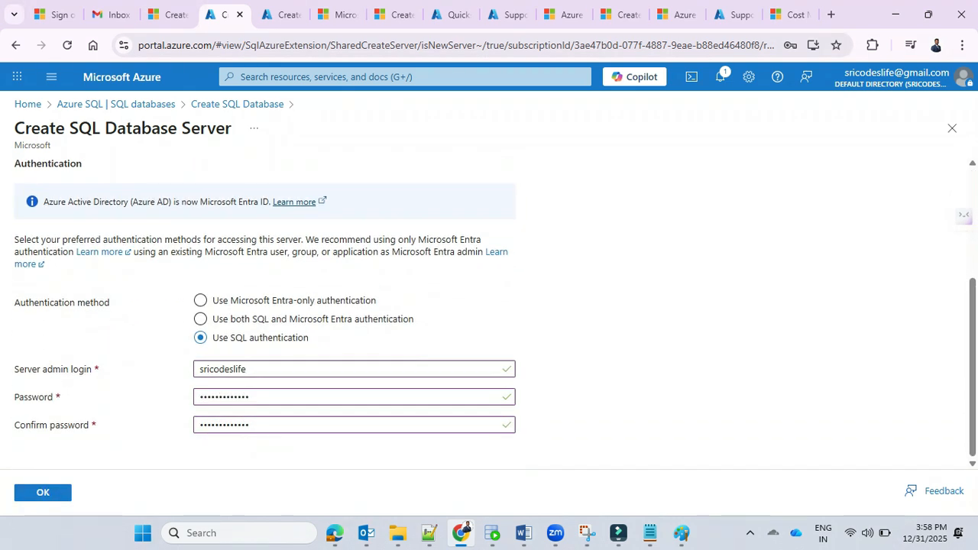
pyautogui.scroll(3, 505, 272)
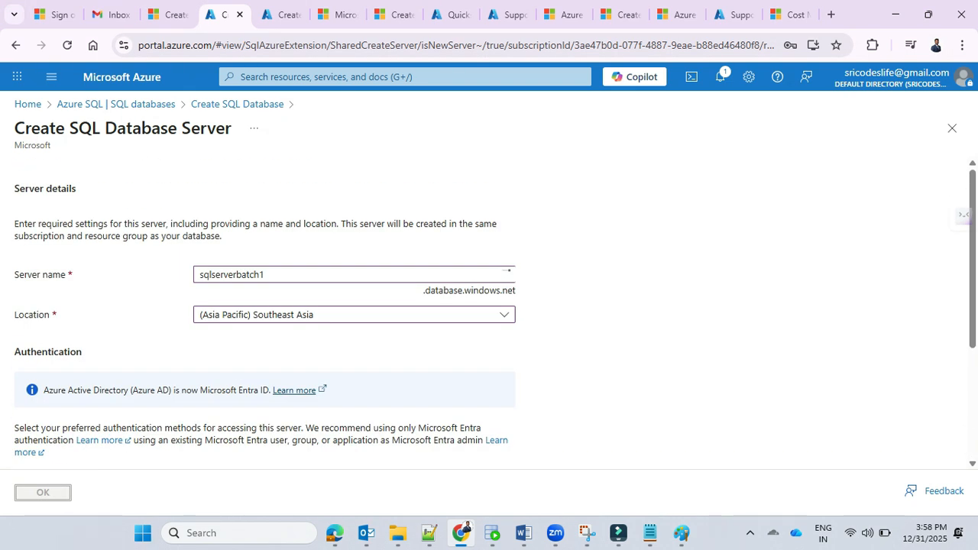
pyautogui.press('Return')
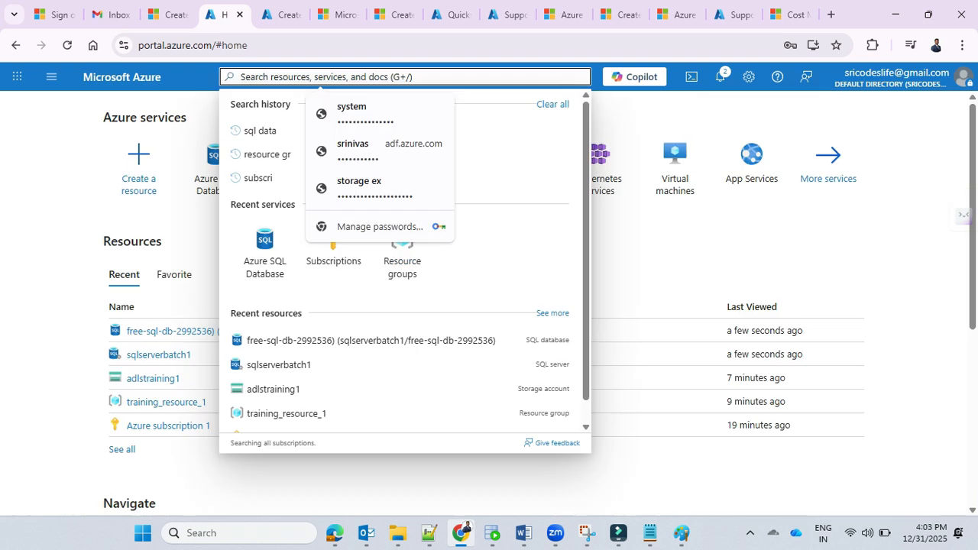
# Step: Search the portal for "data", open Data factories and start creating a data factory
pyautogui.write('data')
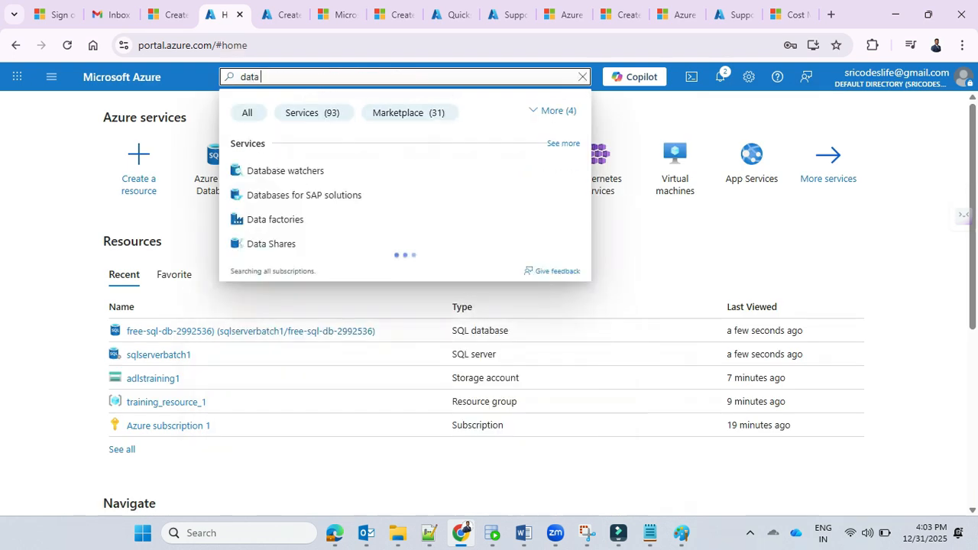
pyautogui.click(275, 219)
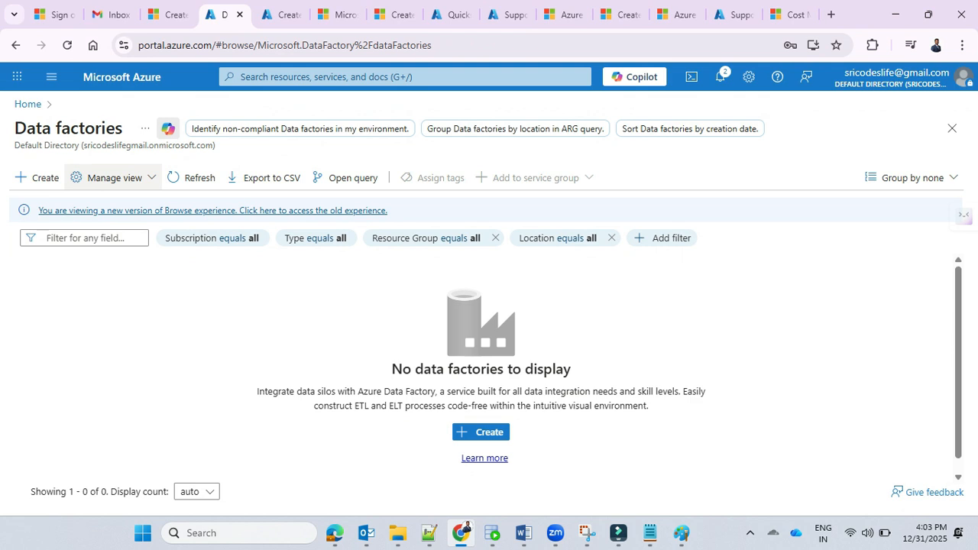
pyautogui.click(37, 178)
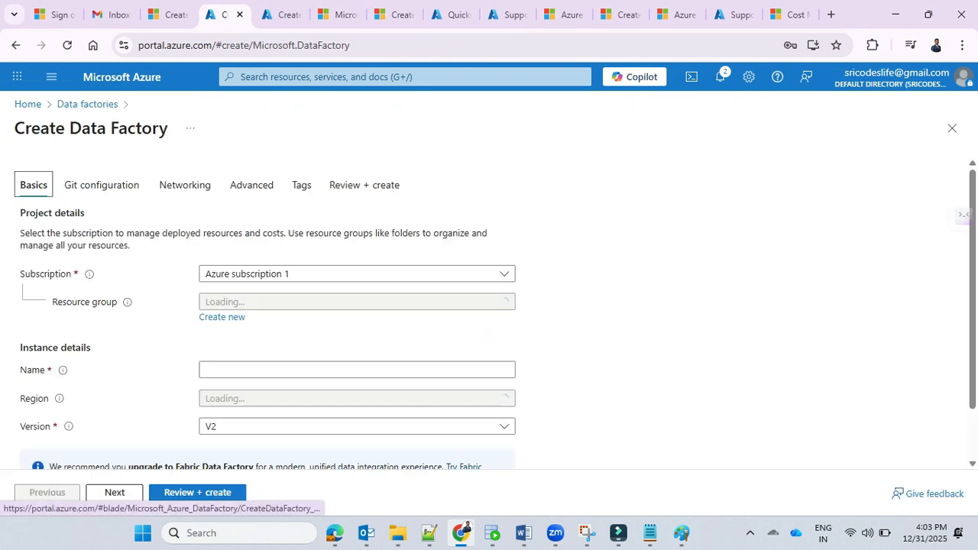
# Step: Set the data factory's resource group to training_resource_1, name to sricodesadf and region to South India, and submit it for review
pyautogui.click(357, 302)
pyautogui.click(277, 350)
pyautogui.scroll(-2, 356, 337)
pyautogui.click(357, 308)
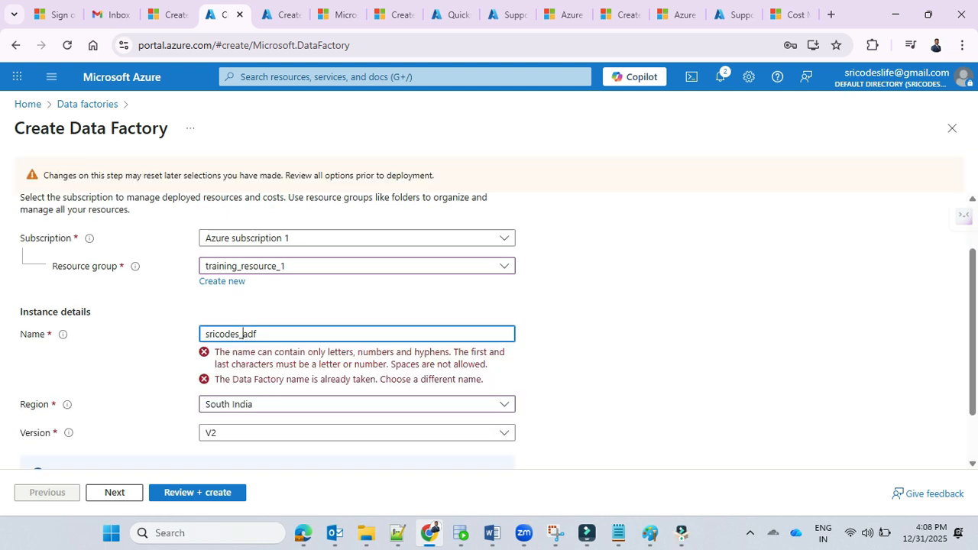
pyautogui.press('BackSpace')
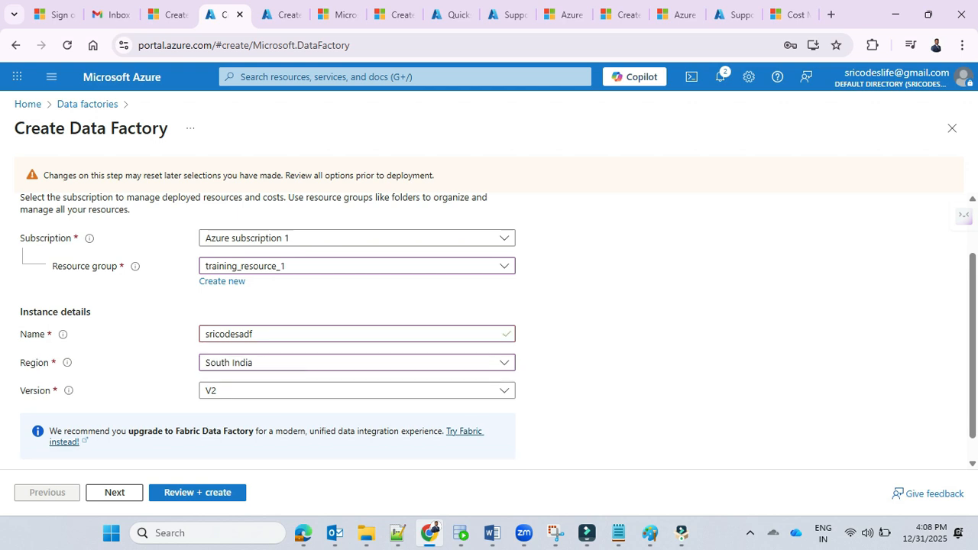
pyautogui.scroll(-1, 489, 329)
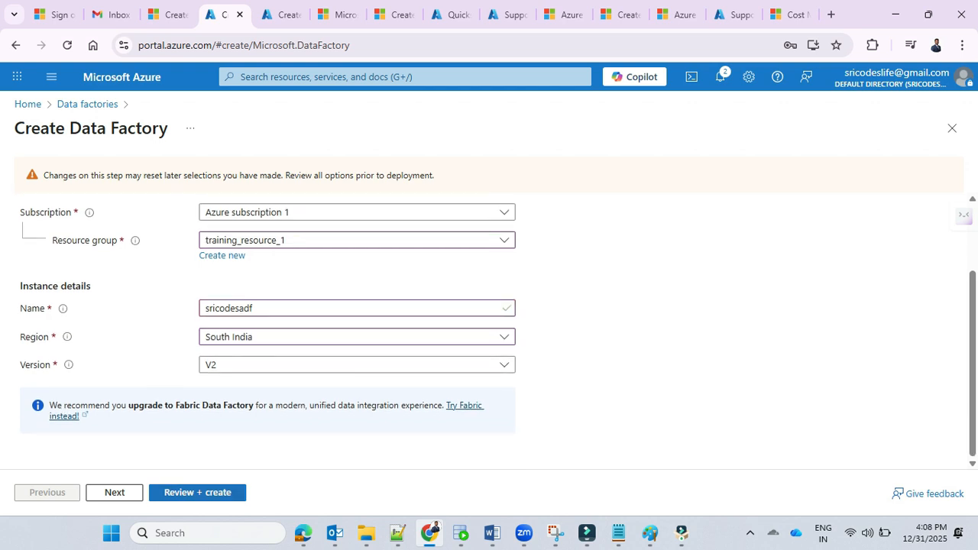
pyautogui.click(200, 493)
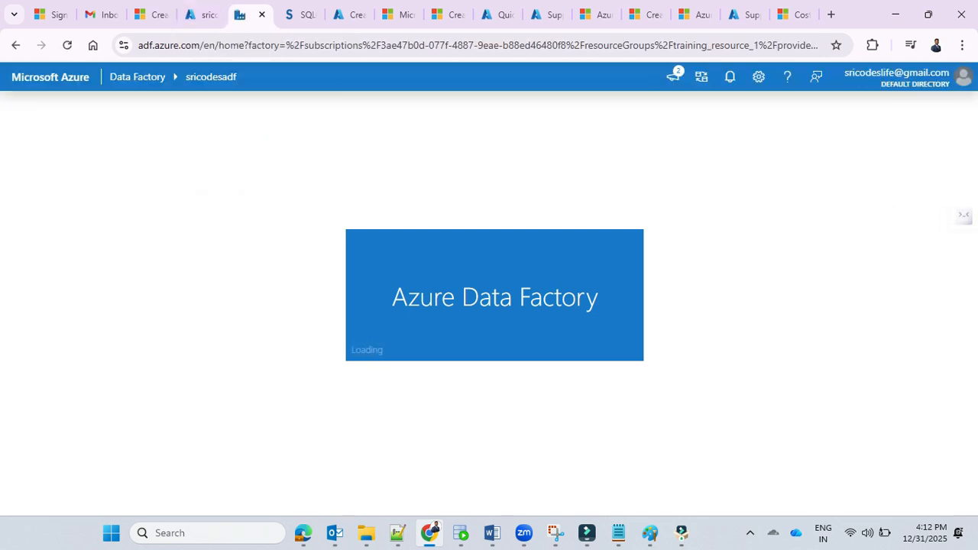
# Step: Open the authoring view of the sricodesadf data factory and create a new pipeline
pyautogui.click(17, 185)
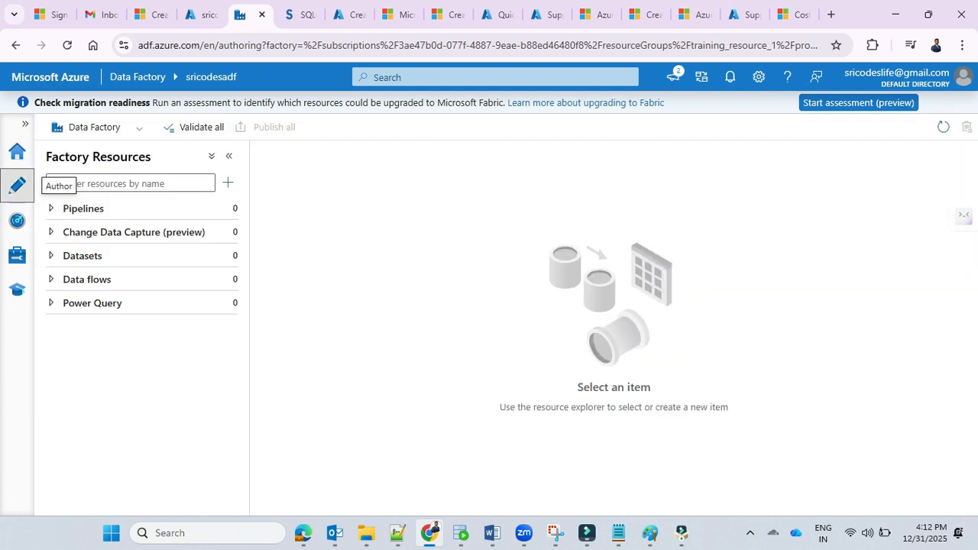
pyautogui.click(84, 209)
pyautogui.click(113, 232)
pyautogui.click(110, 210)
pyautogui.click(228, 182)
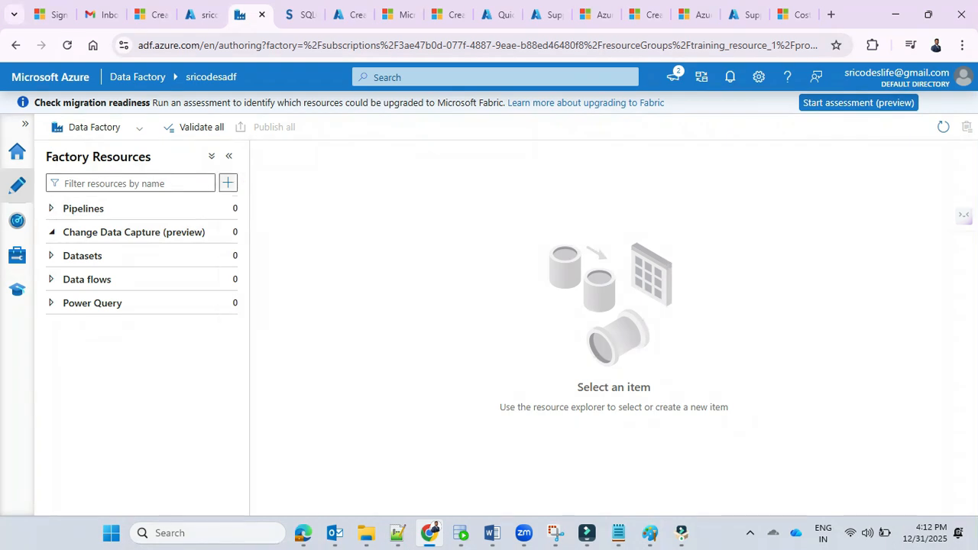
pyautogui.moveTo(264, 204)
pyautogui.click(428, 204)
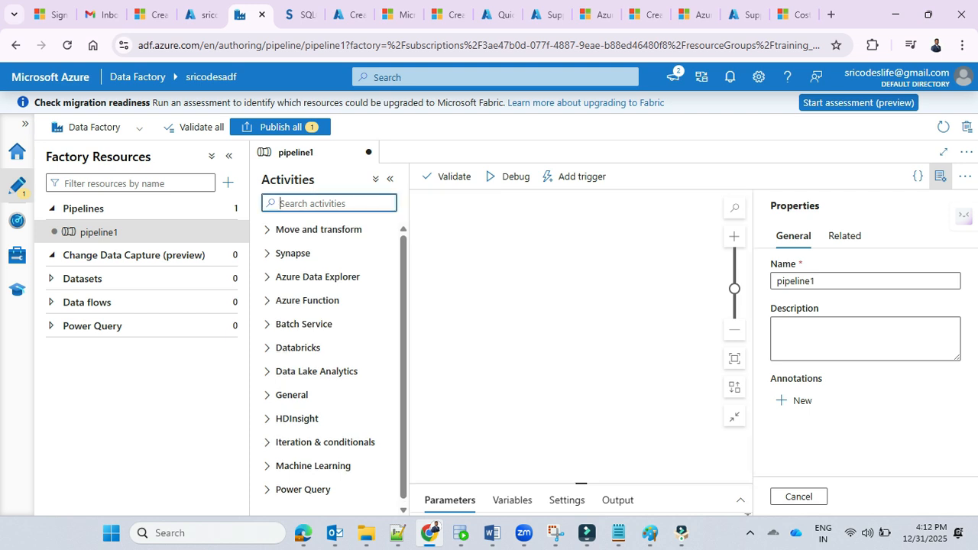
# Step: Search the activities for "copy", add a Copy data activity to the pipeline canvas and delete it again
pyautogui.write('copy')
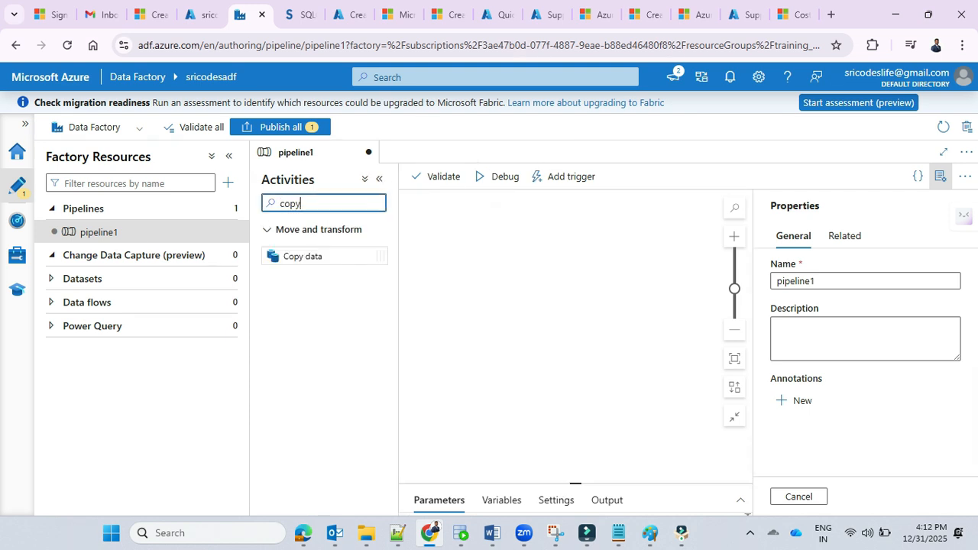
pyautogui.moveTo(302, 256); pyautogui.dragTo(570, 221)
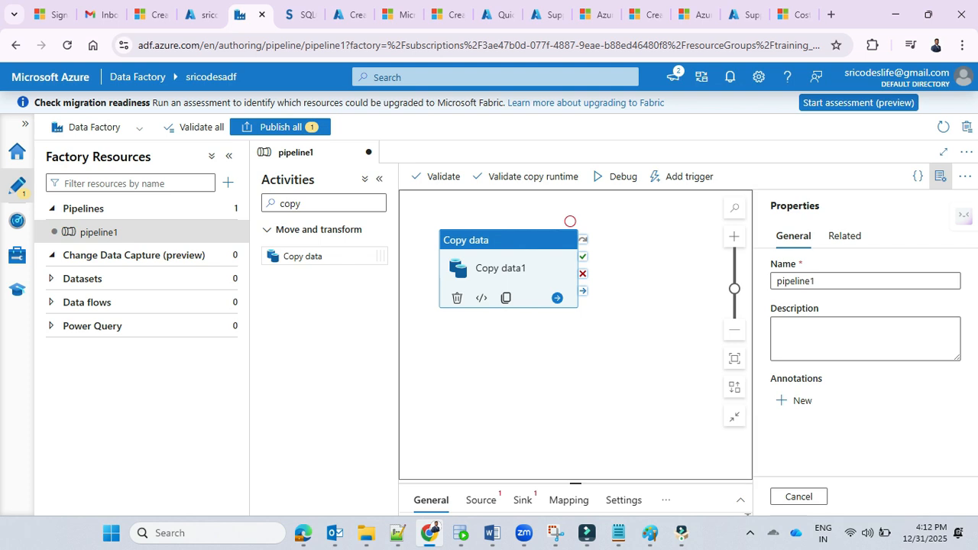
pyautogui.press('Delete')
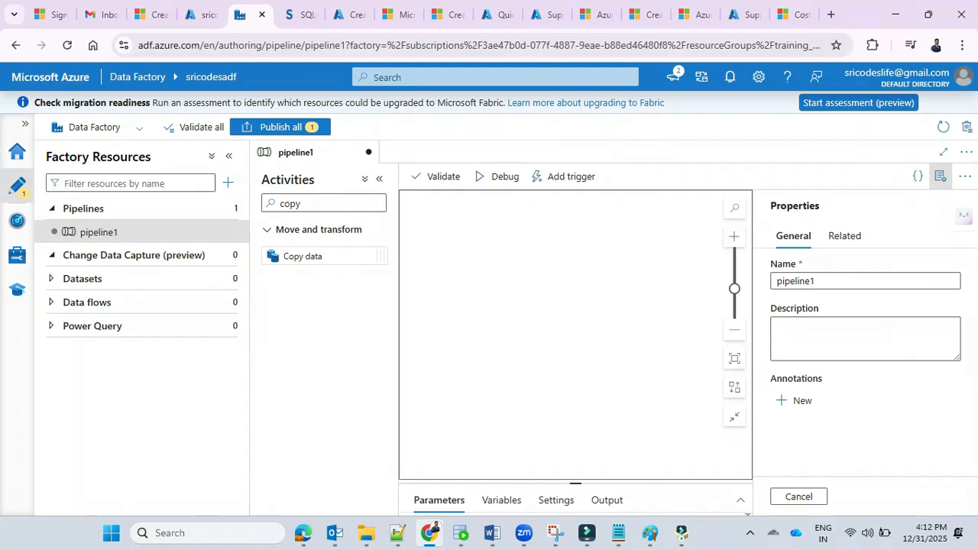
# Step: Switch to the Azure data factory notes in Notepad and highlight the lines about creating and scheduling pipelines
pyautogui.click(618, 532)
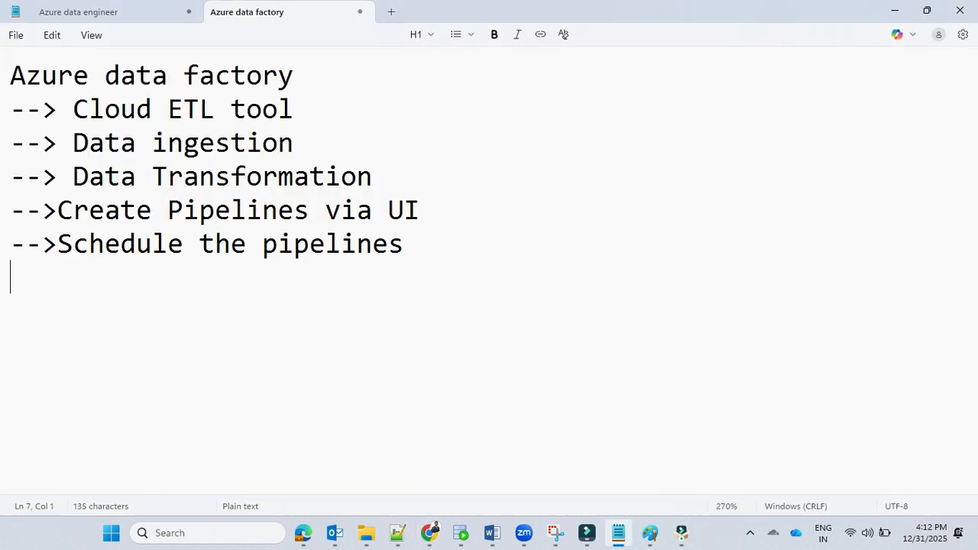
pyautogui.moveTo(26, 210); pyautogui.dragTo(419, 210)
pyautogui.moveTo(405, 244); pyautogui.dragTo(11, 245)
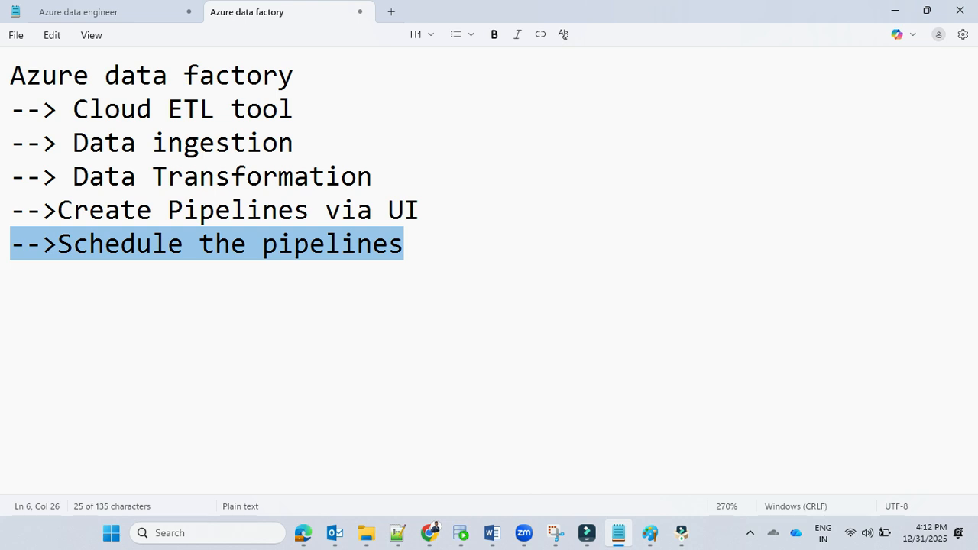
pyautogui.click(11, 278)
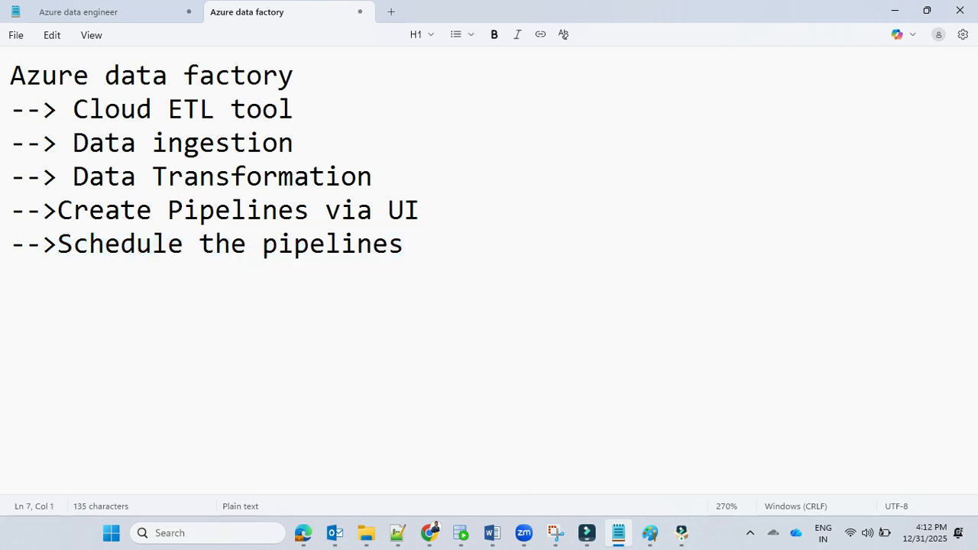
# Step: Add a "-----" separator and the closing line "thats all for todays Day 1 class :)" below the notes
pyautogui.press('Return')
pyautogui.write('-----')
pyautogui.press('Return')
pyautogui.write('tha')
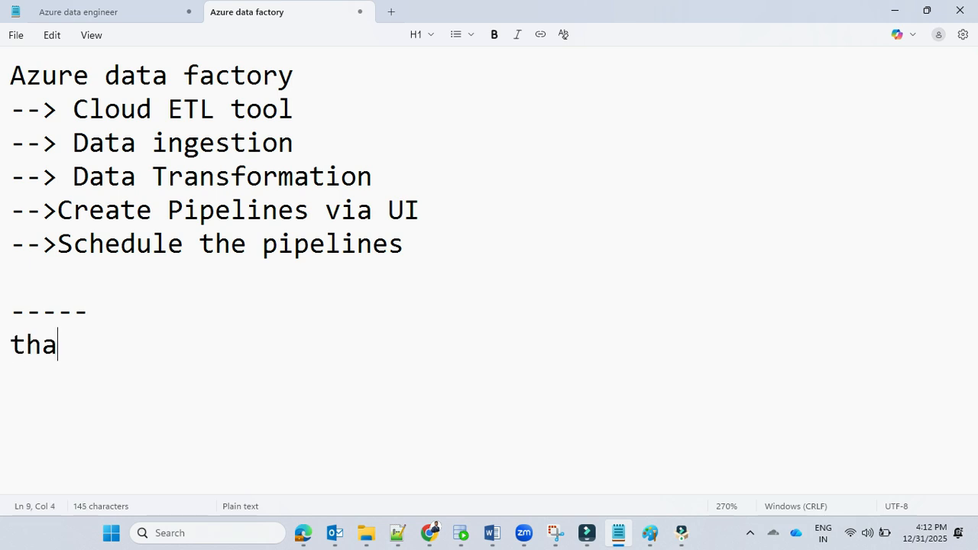
pyautogui.write('ts all for ')
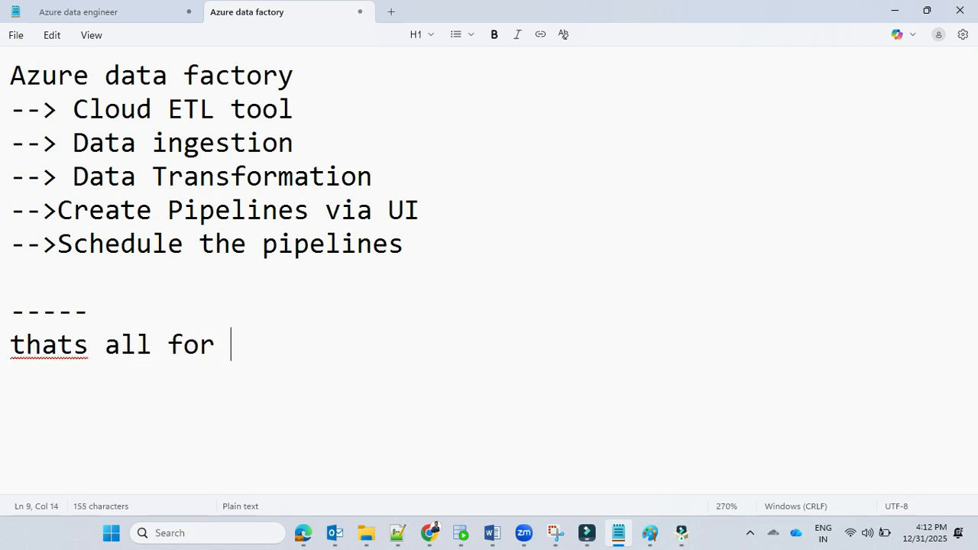
pyautogui.write('todays l')
pyautogui.press('BackSpace')
pyautogui.write('Day 1 ')
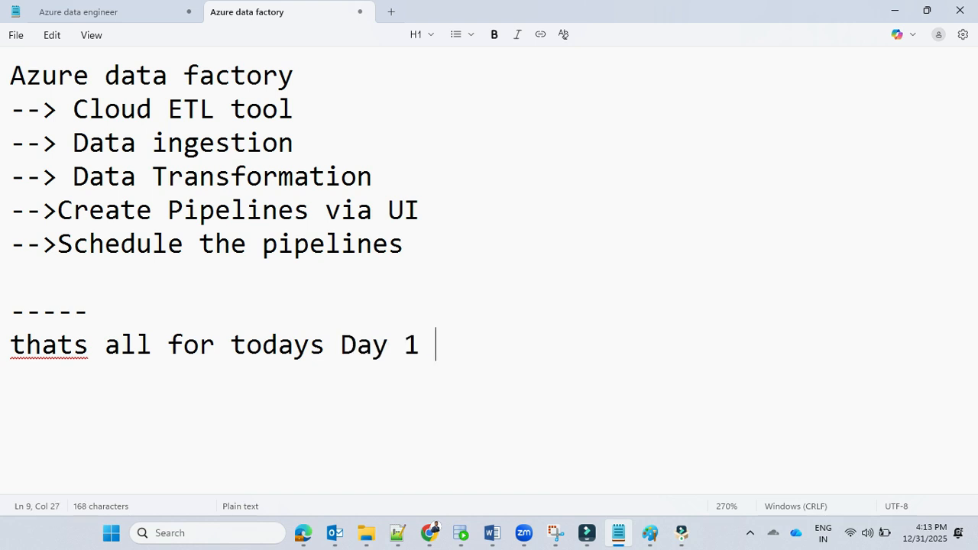
pyautogui.write('class :)')
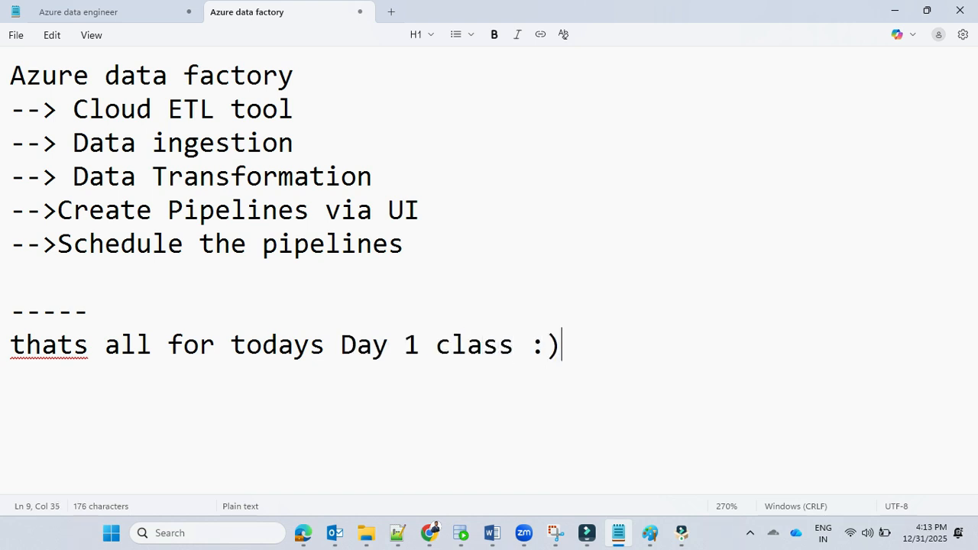